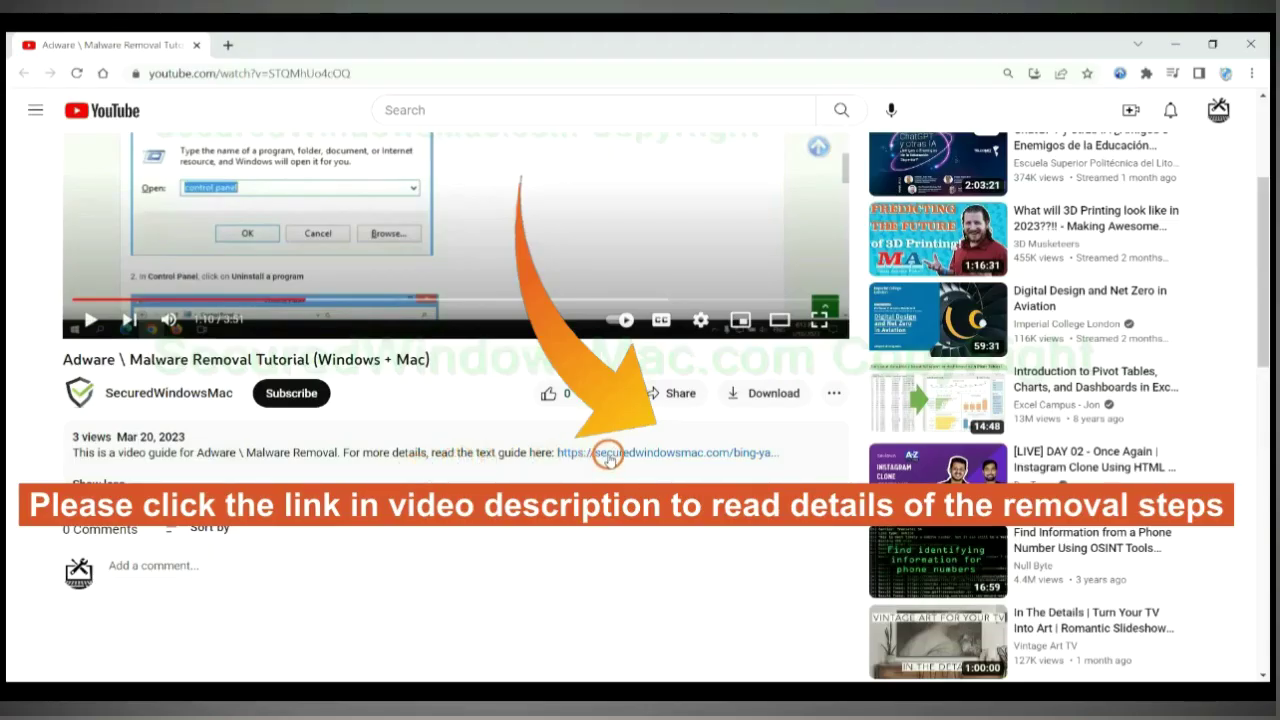
Step: Open the SecuredWindowsMac adware removal guide from the video description link in a new tab
click(608, 455)
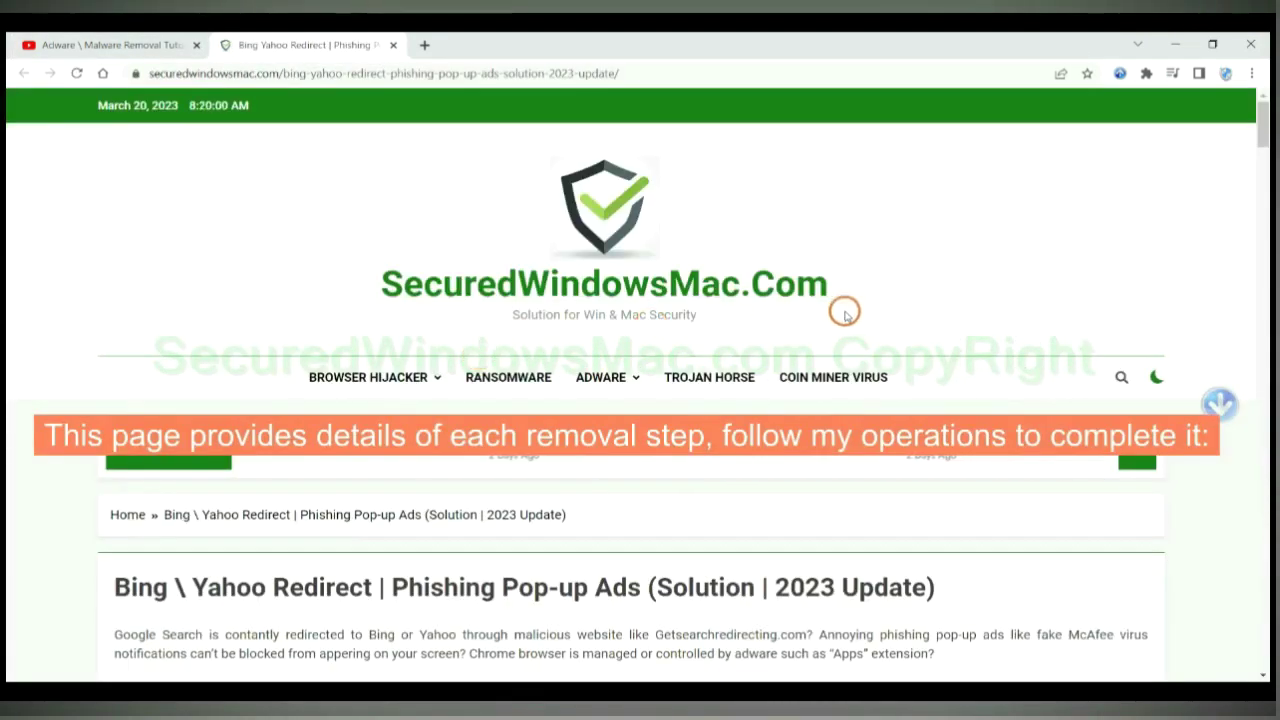
Step: Scroll the guide past the Instant Automatic Removal heading down to the SpyHunter download buttons
scroll(904, 300, down, 15)
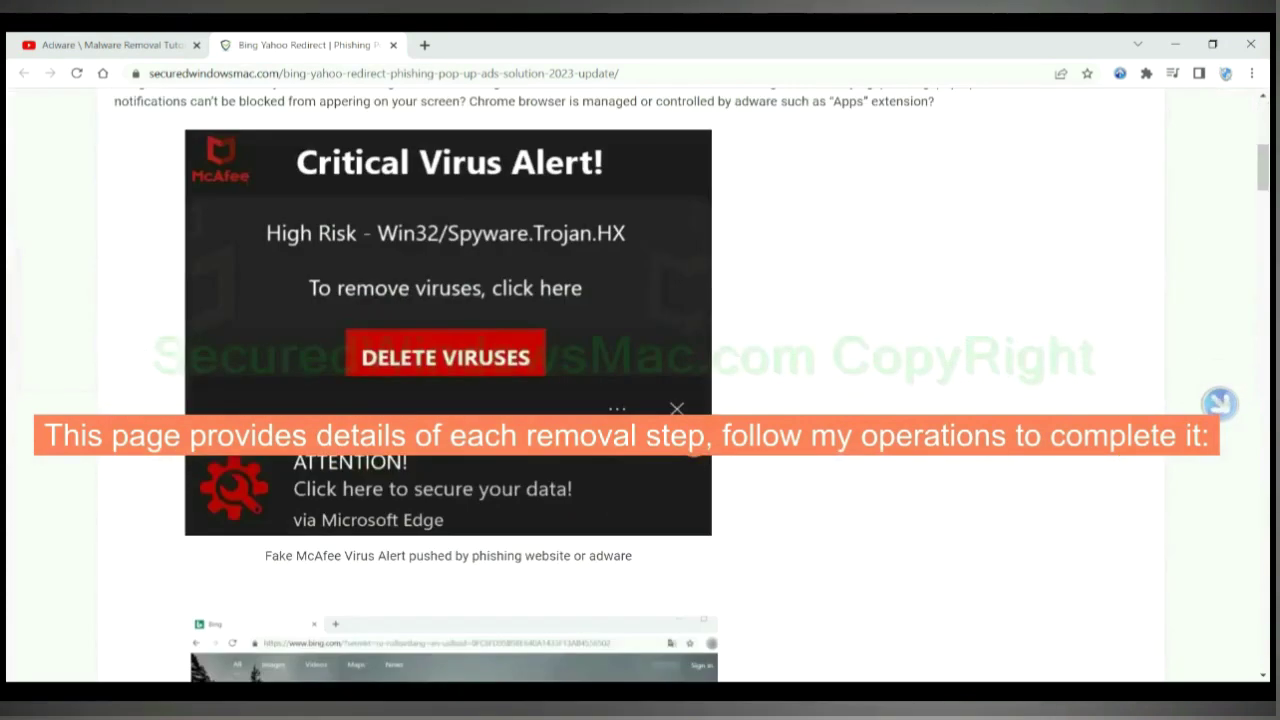
scroll(694, 440, down, 5)
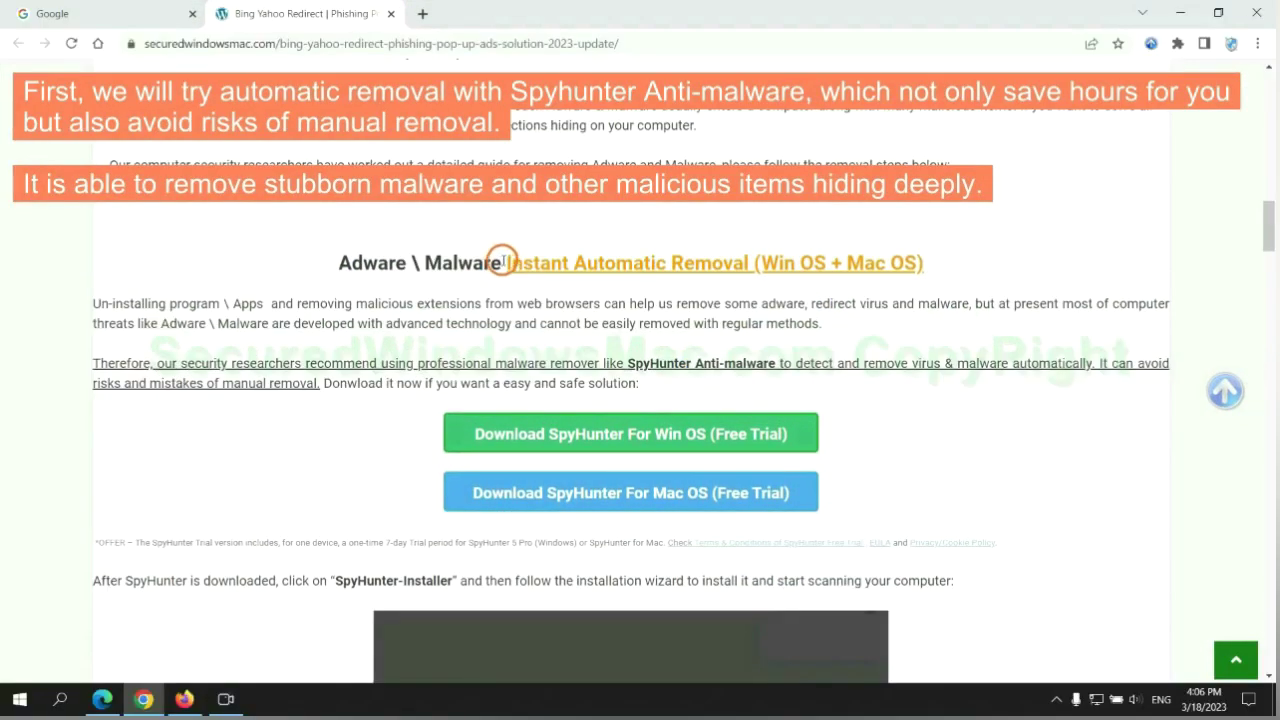
drag(503, 262, 748, 262)
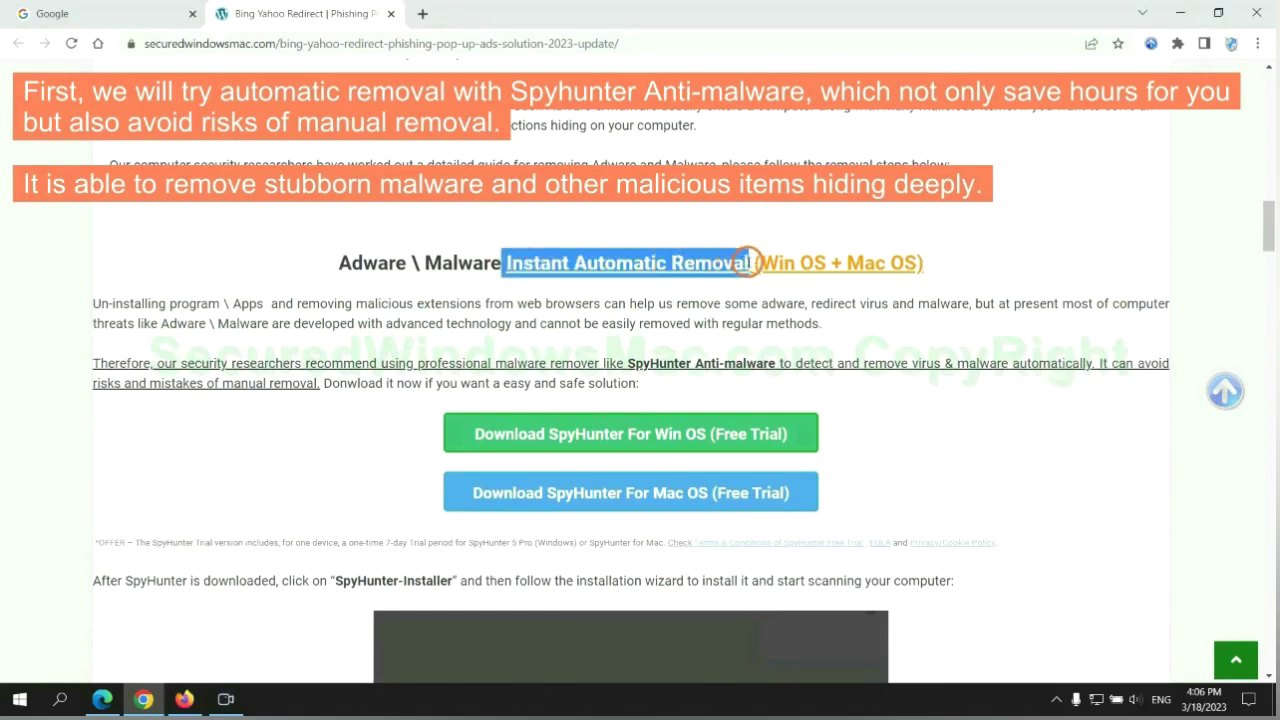
click(636, 222)
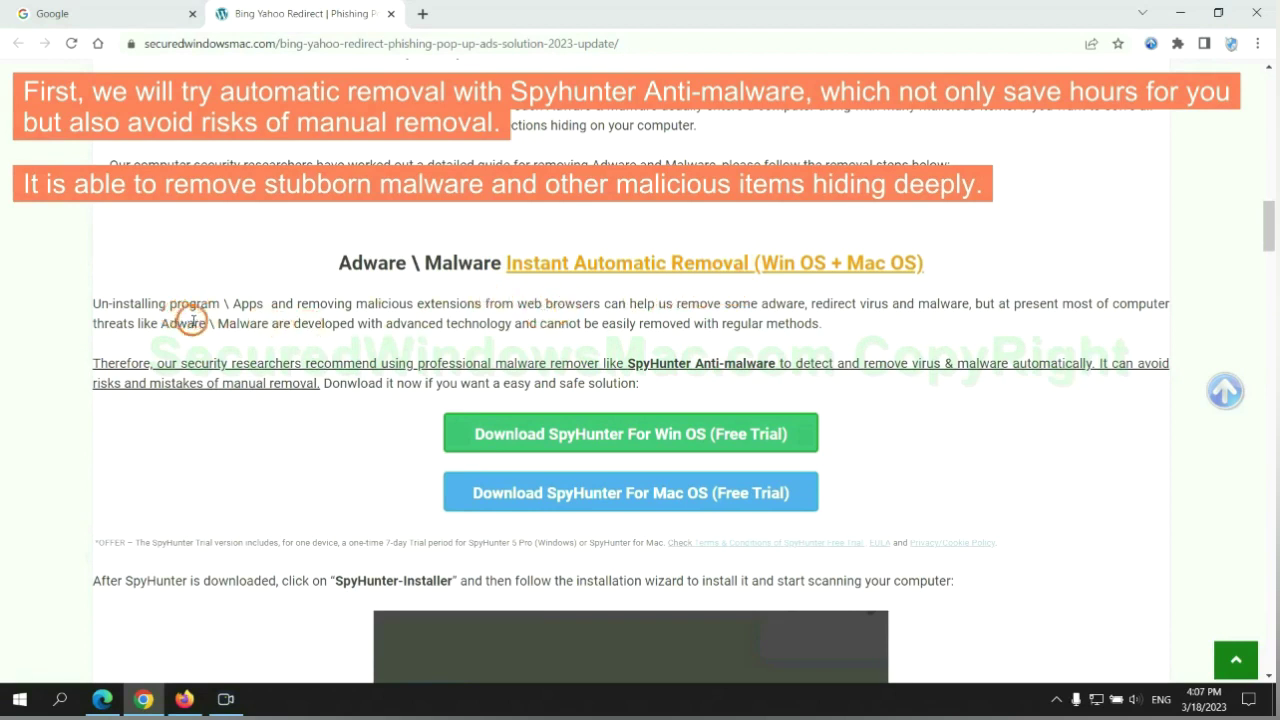
scroll(631, 368, down, 1)
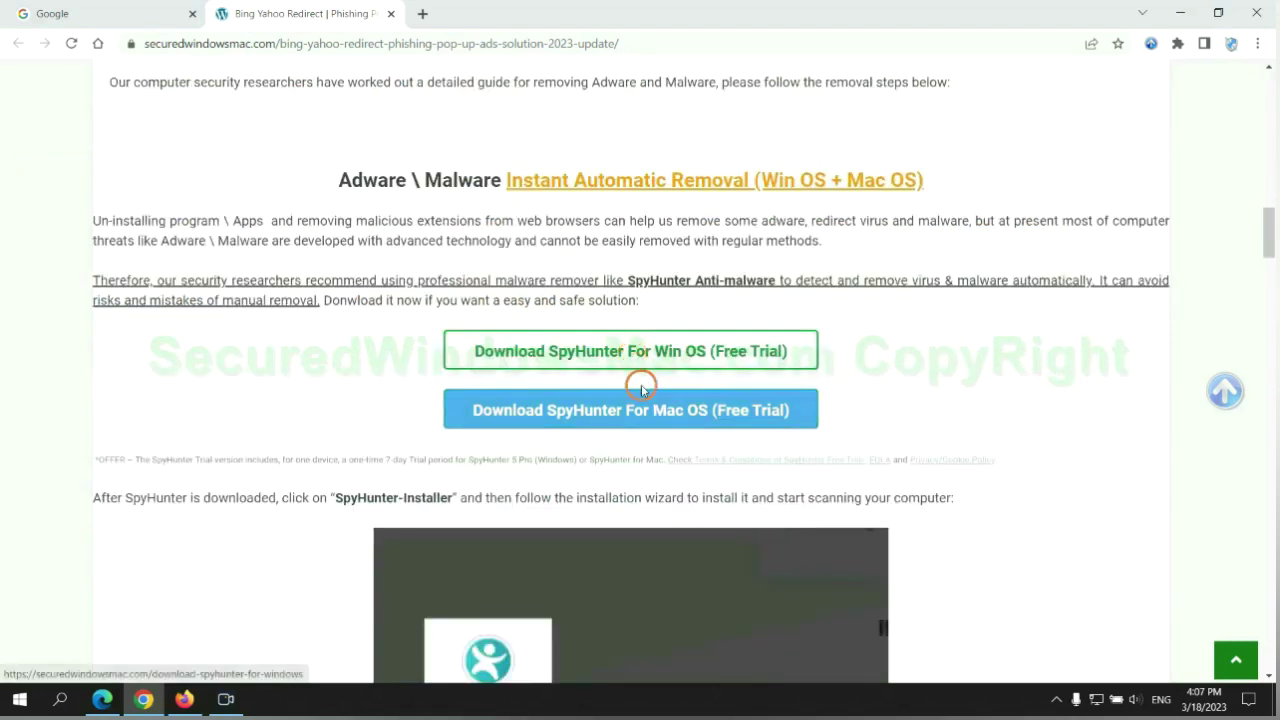
scroll(645, 402, down, 1)
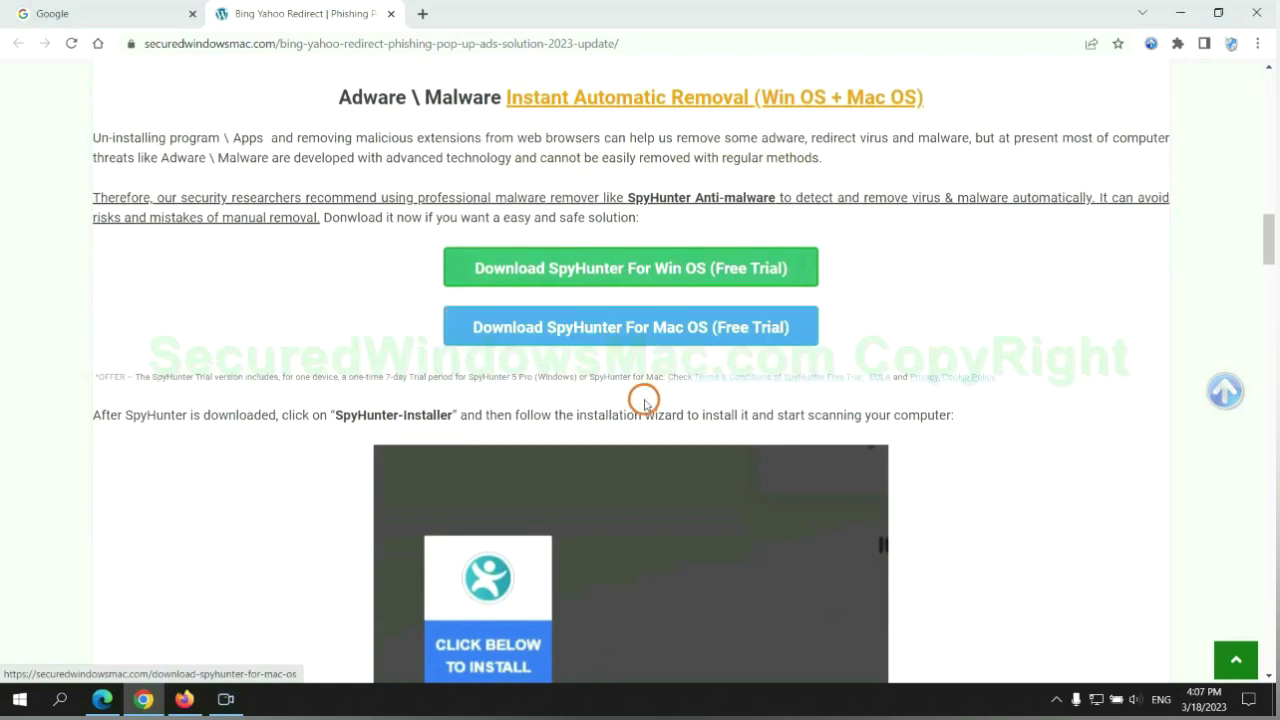
scroll(643, 400, down, 1)
Step: Download the SpyHunter Windows free trial, keep the flagged .exe, and launch SpyHunter-Installer.exe
click(645, 190)
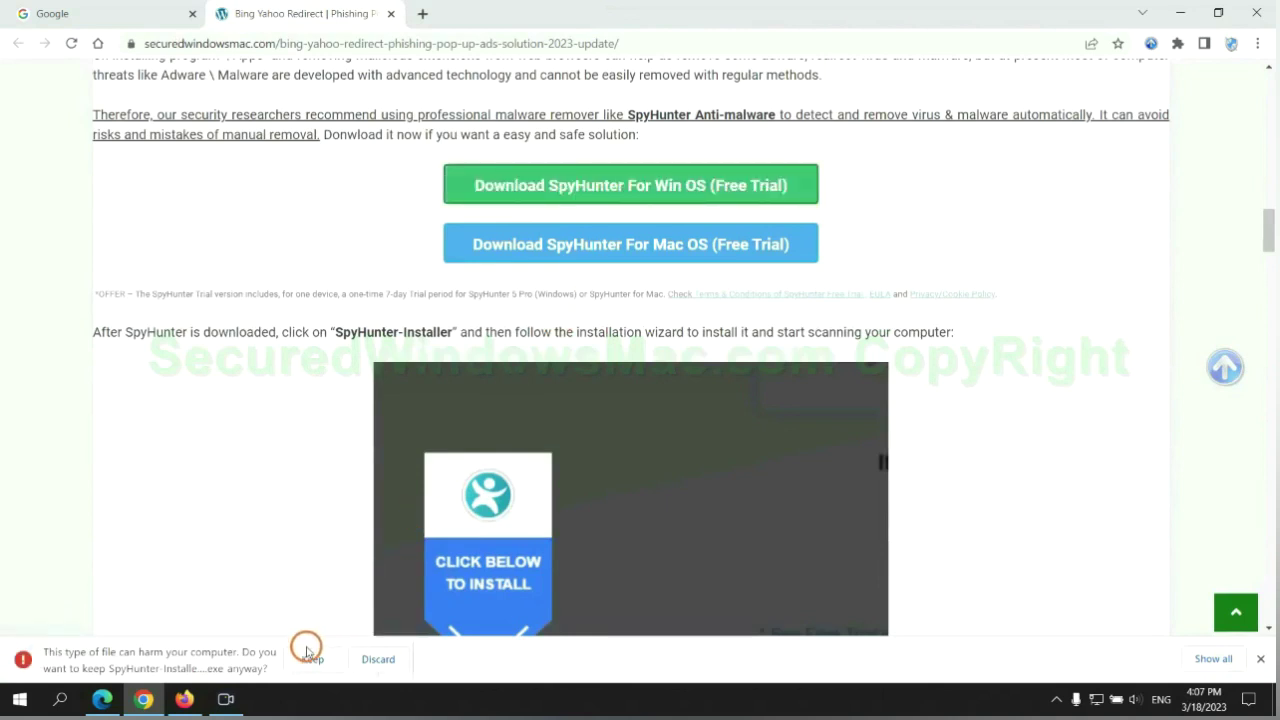
click(312, 659)
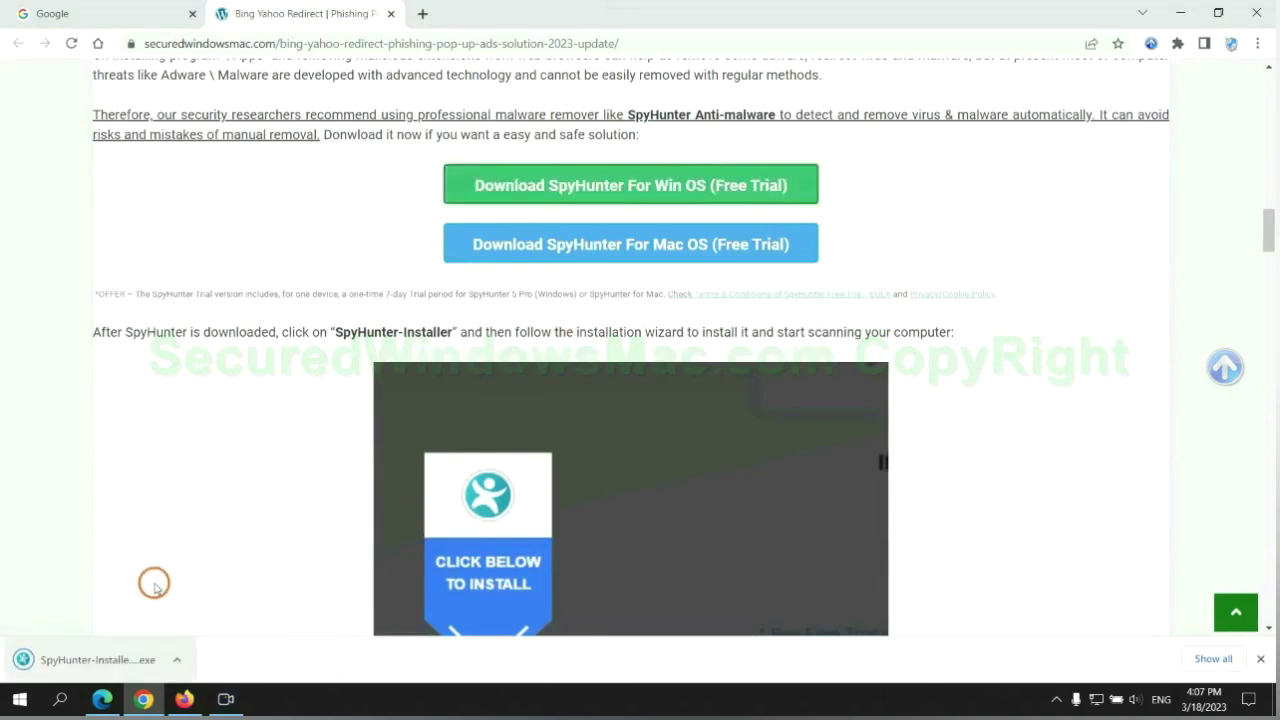
click(121, 660)
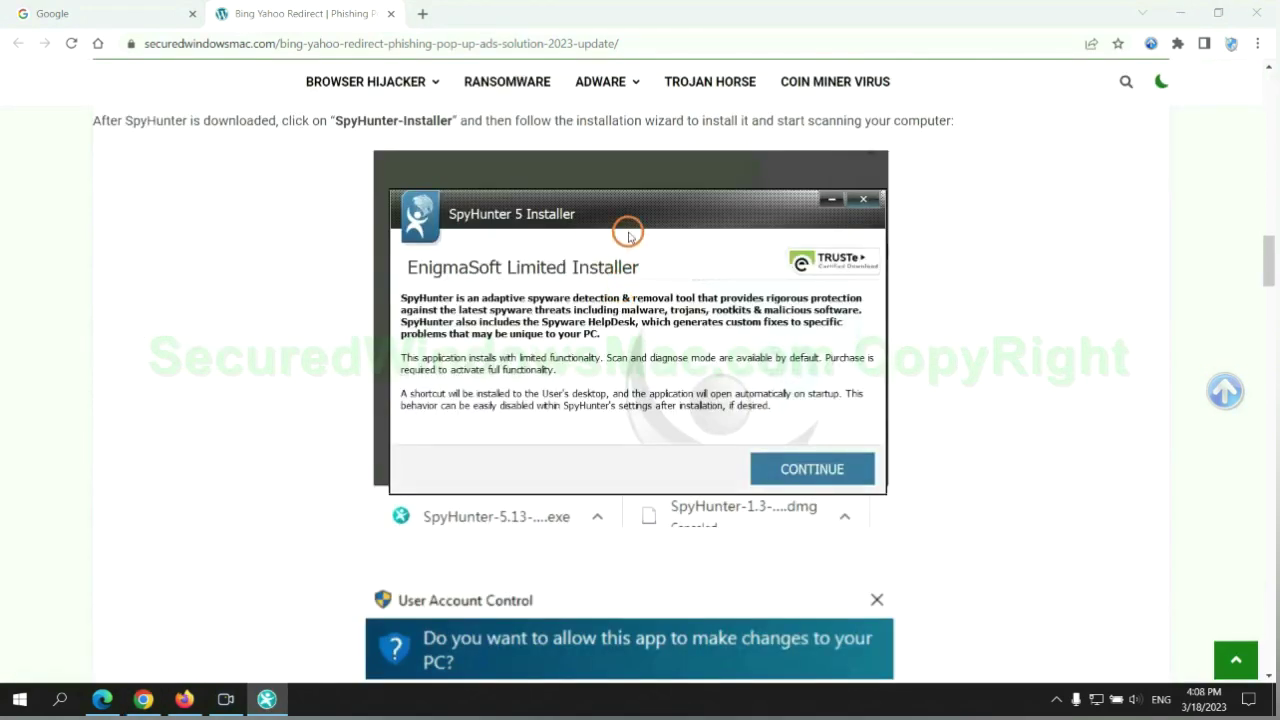
Step: Accept the EULA and install SpyHunter 5, proceed past the scan results, and request the 7-day free trial
click(840, 469)
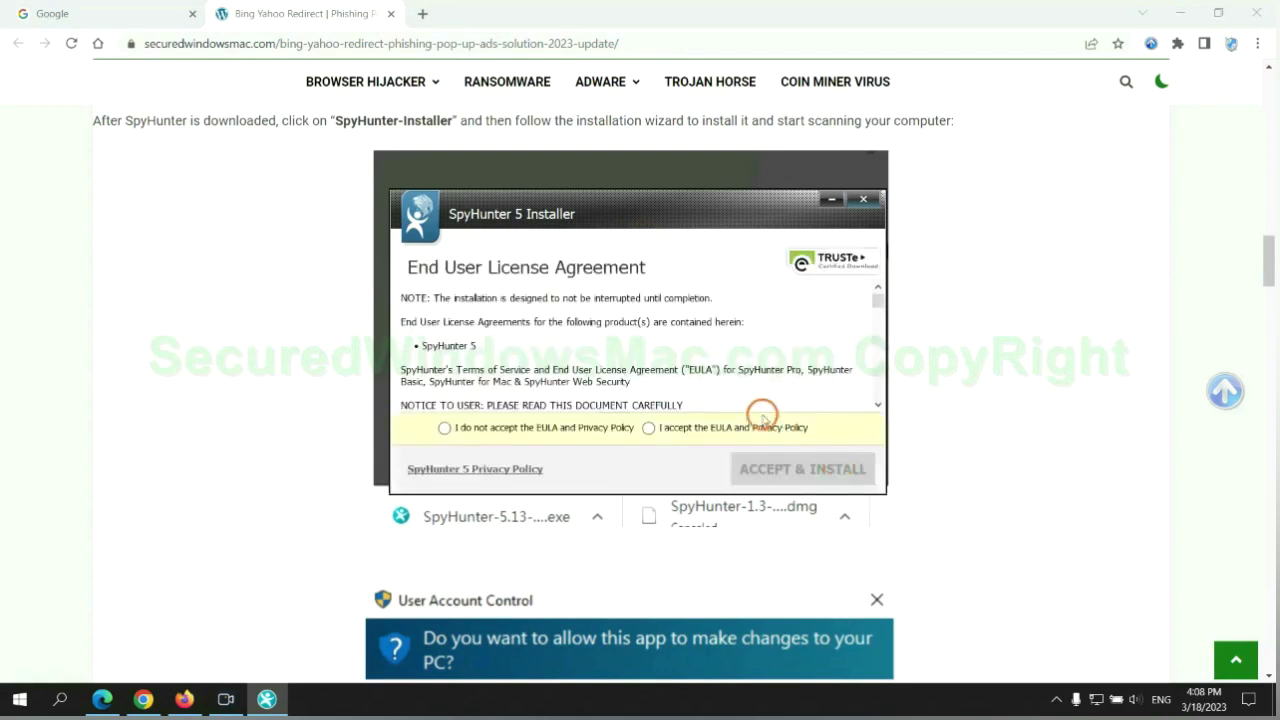
click(648, 428)
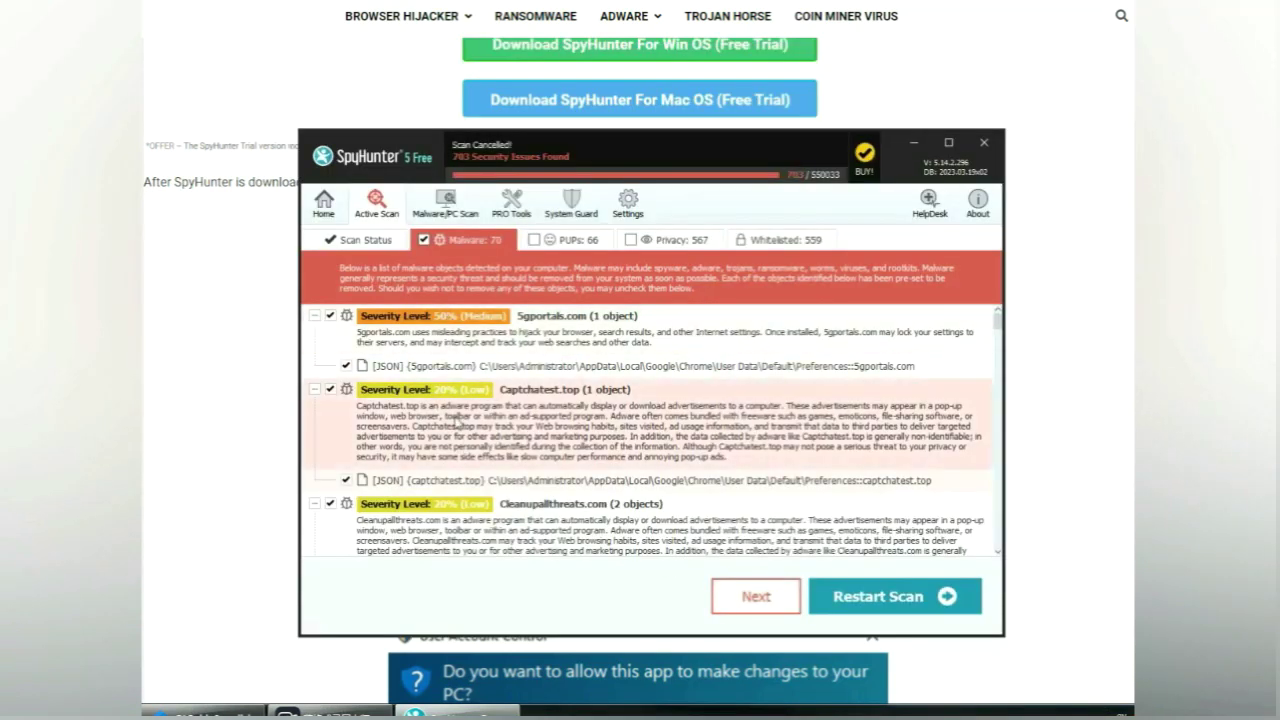
click(781, 600)
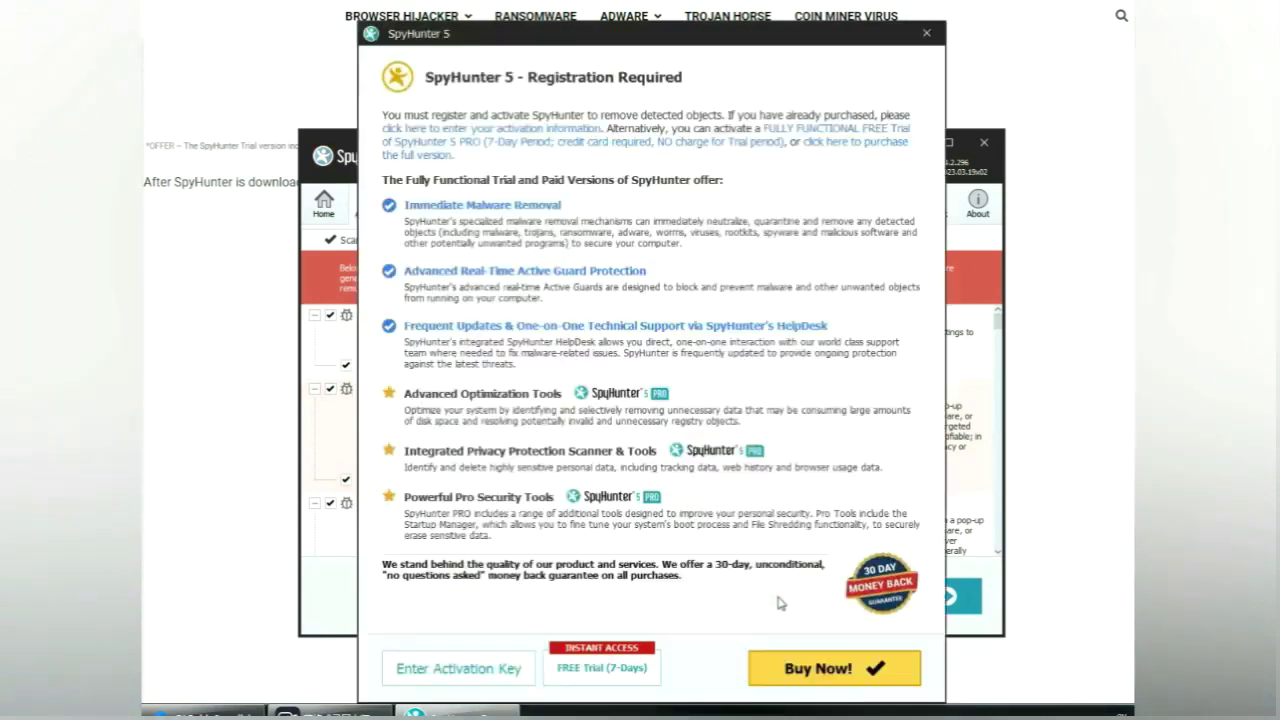
click(602, 668)
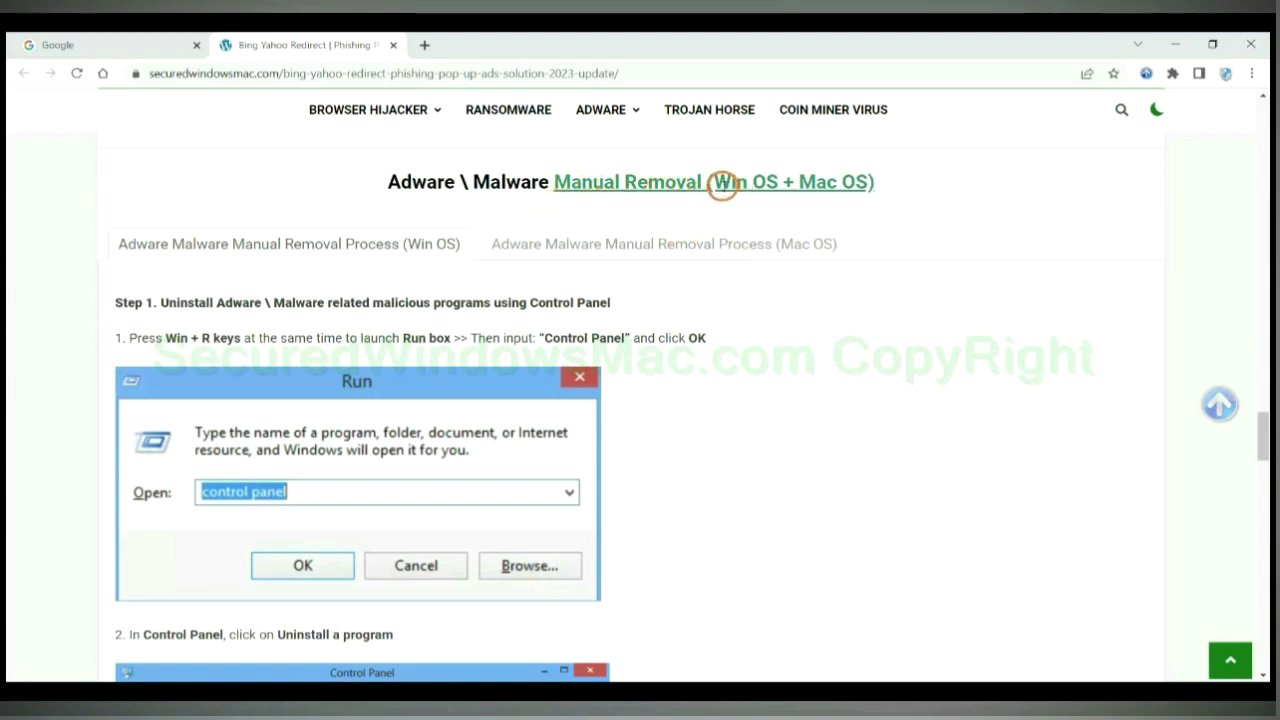
Step: Glance at the Mac OS tab, then scroll the Win OS manual removal to Step 1's uninstall instructions
drag(722, 186, 779, 183)
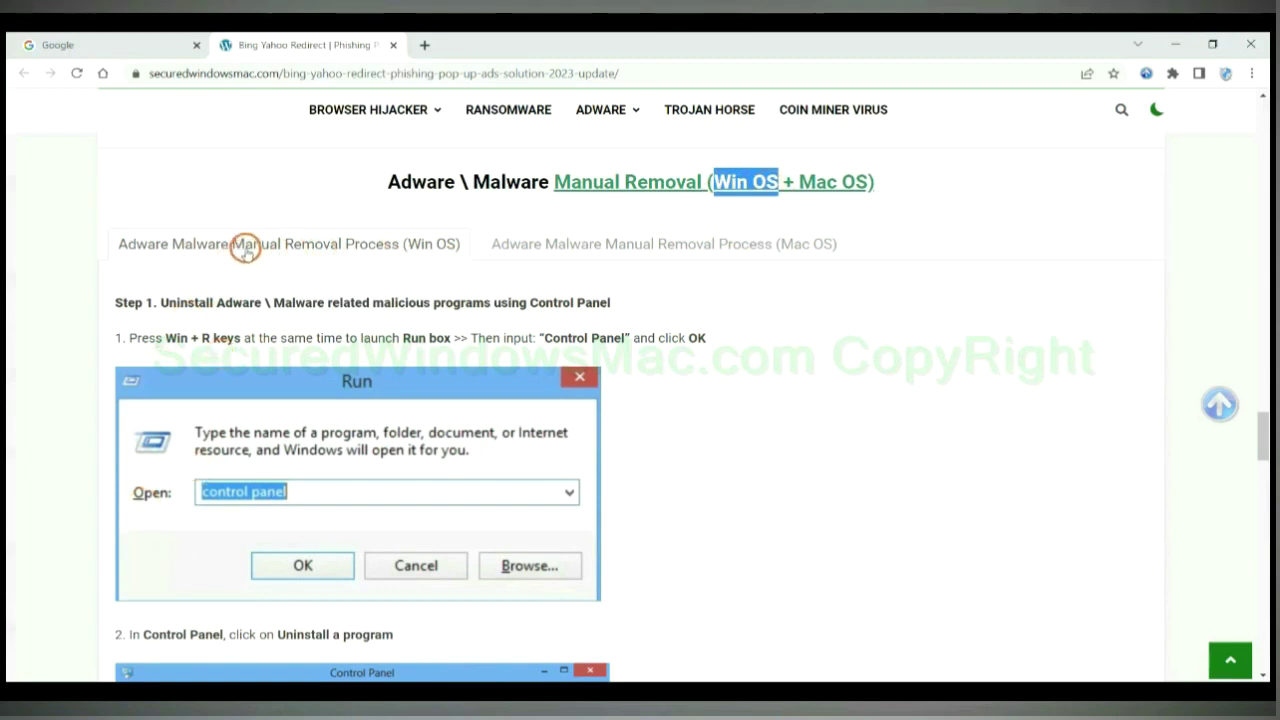
drag(797, 176, 868, 181)
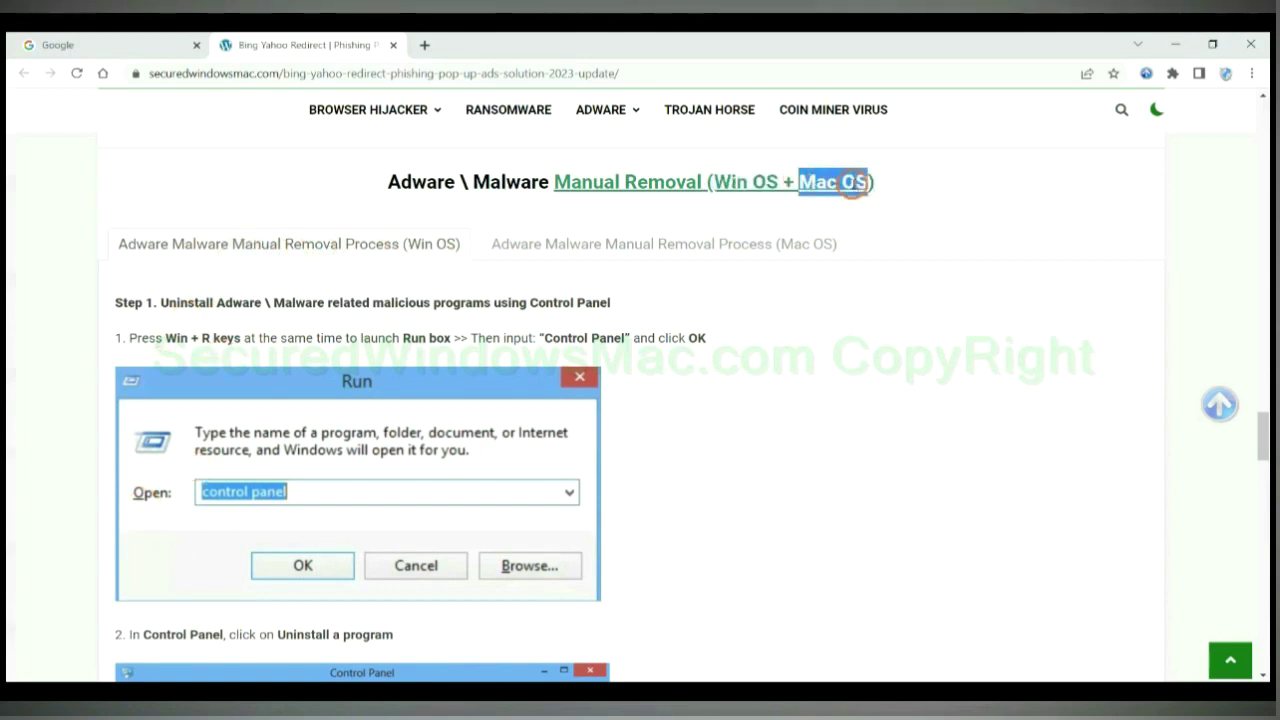
click(654, 242)
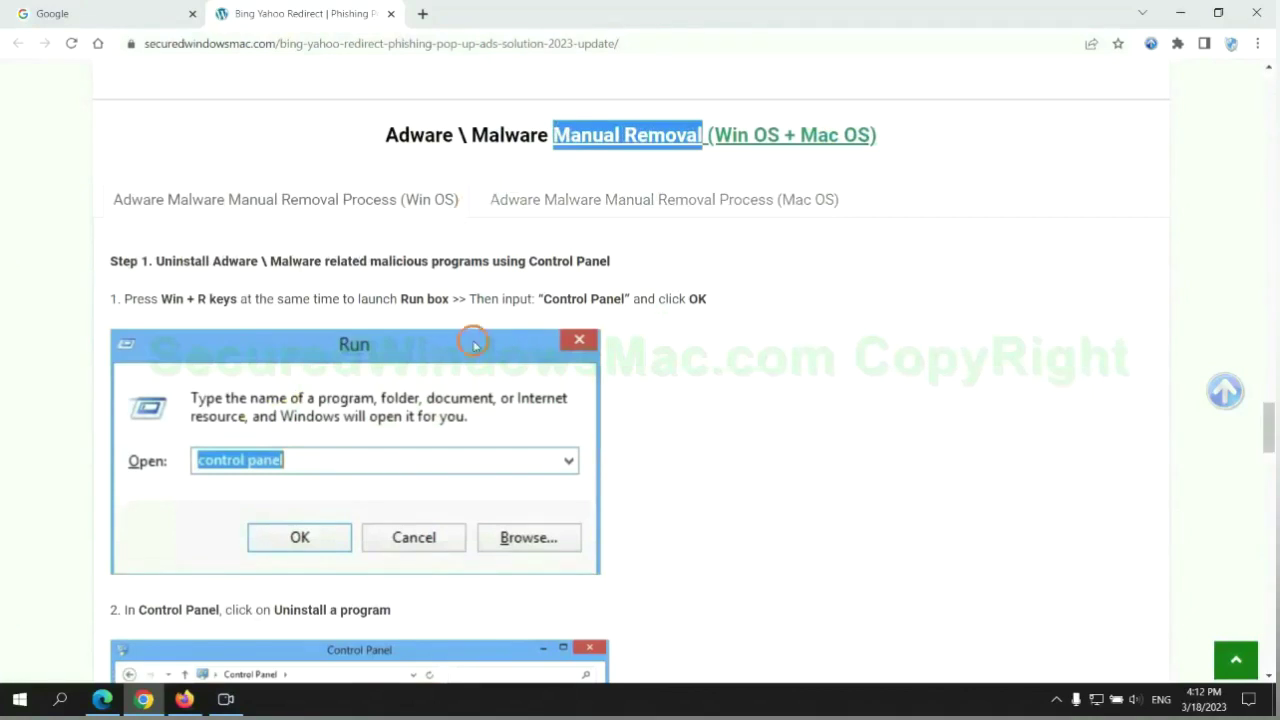
scroll(475, 345, up, 1)
scroll(475, 348, up, 1)
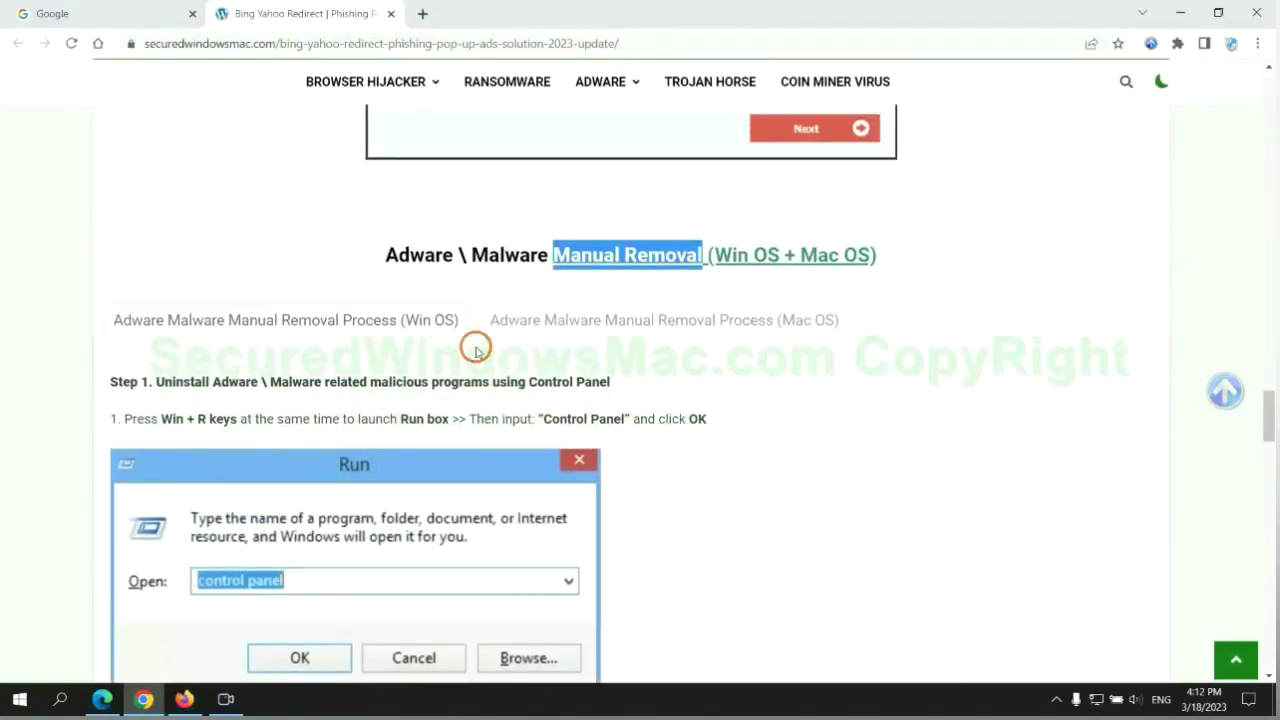
scroll(400, 320, down, 2)
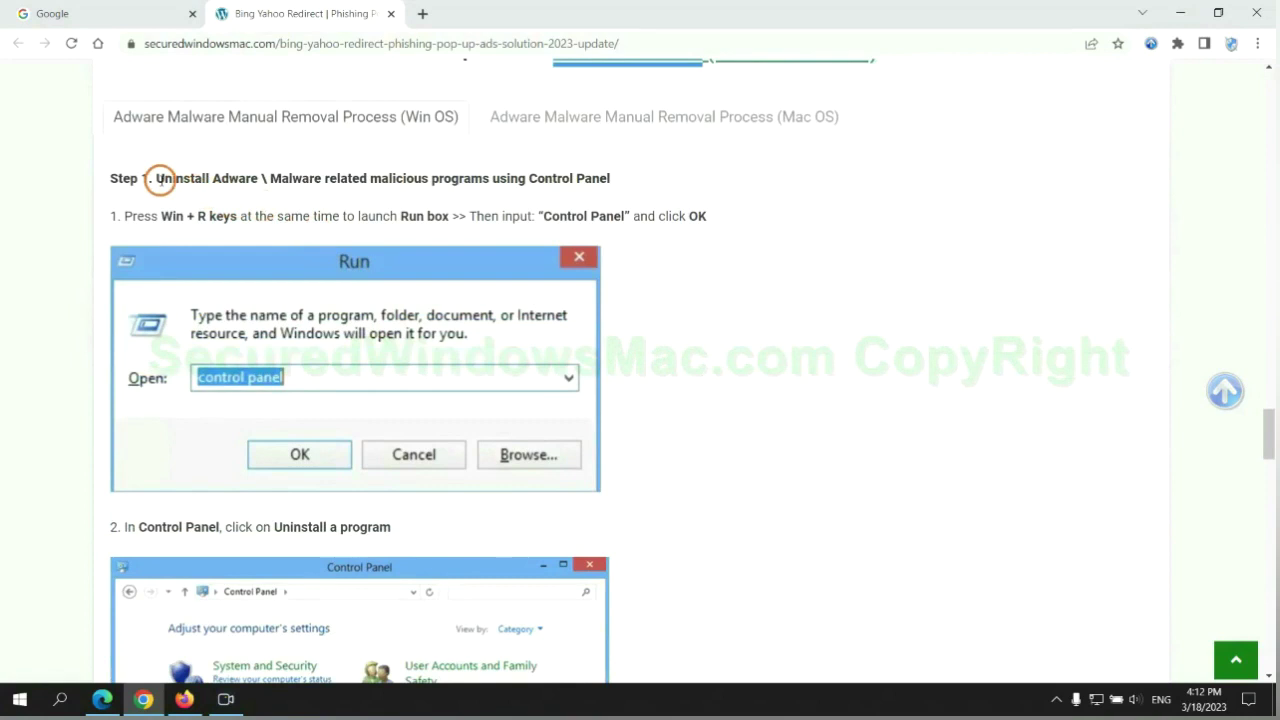
drag(157, 179, 490, 180)
click(849, 260)
scroll(791, 260, down, 2)
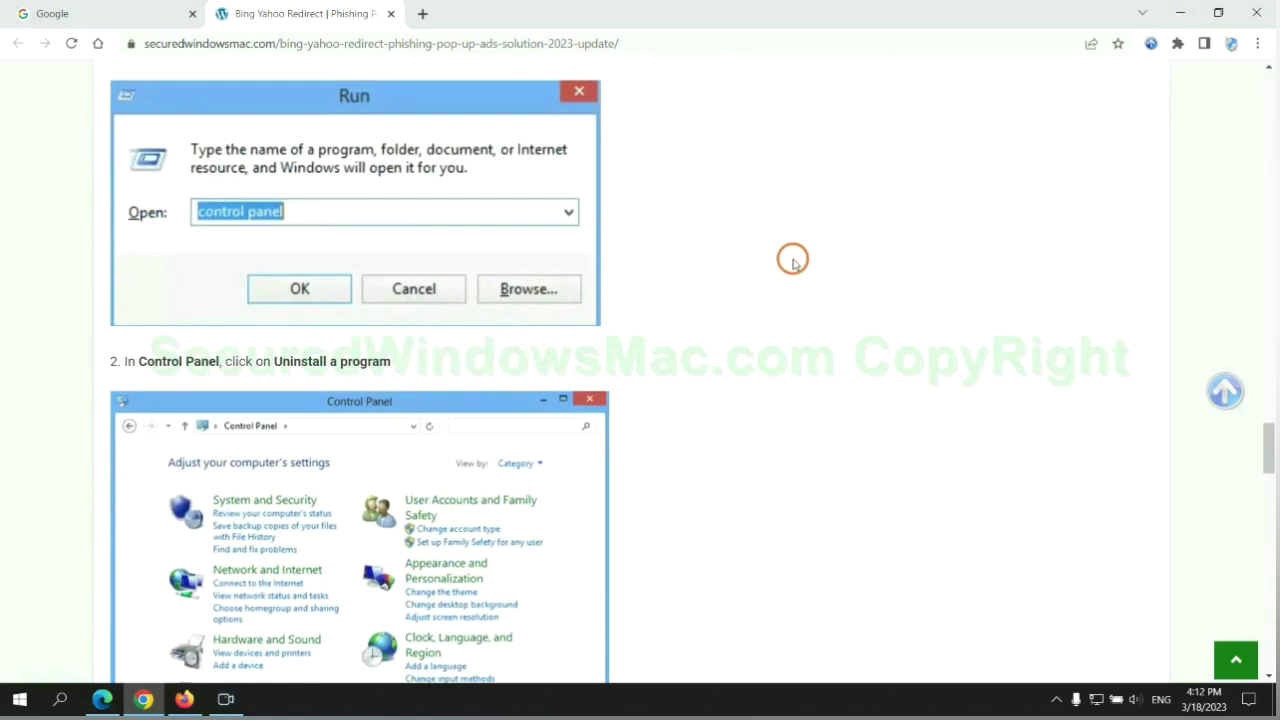
Step: Launch Control Panel via Run, list installed programs, and bring up Uninstall/Change for Lantern
key(super+r)
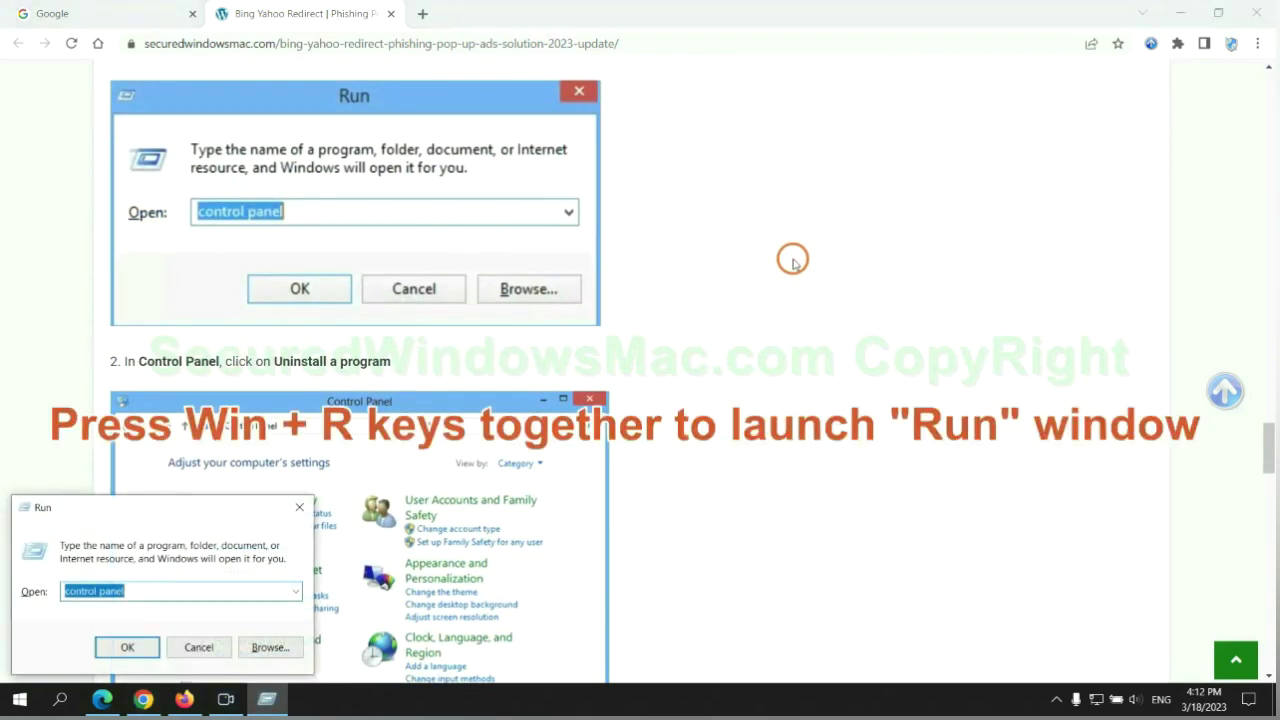
text(control)
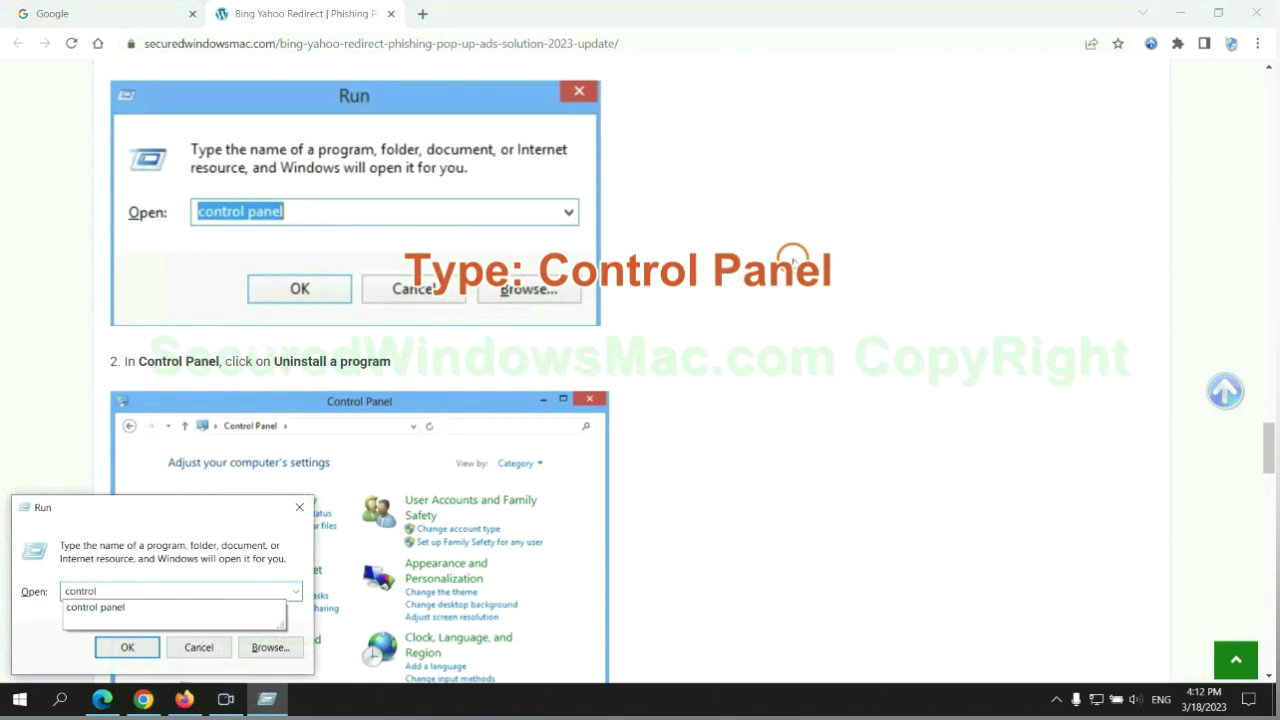
text( panel)
key(Return)
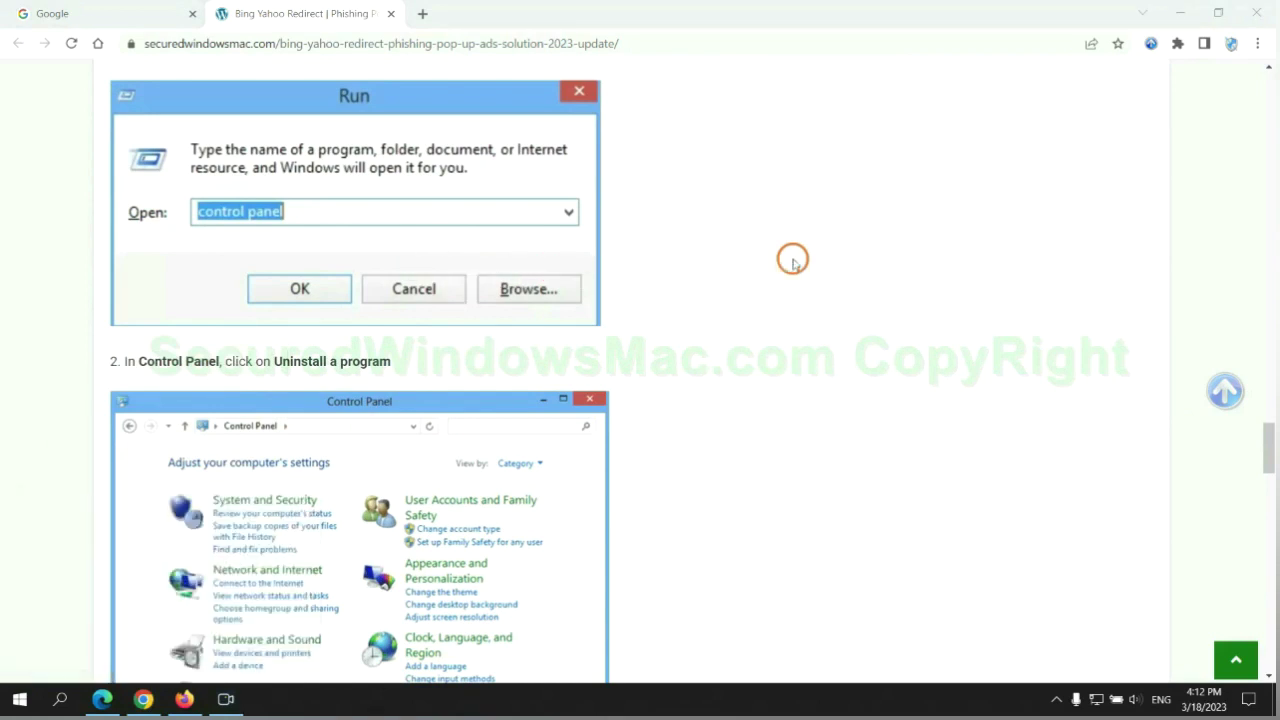
click(508, 350)
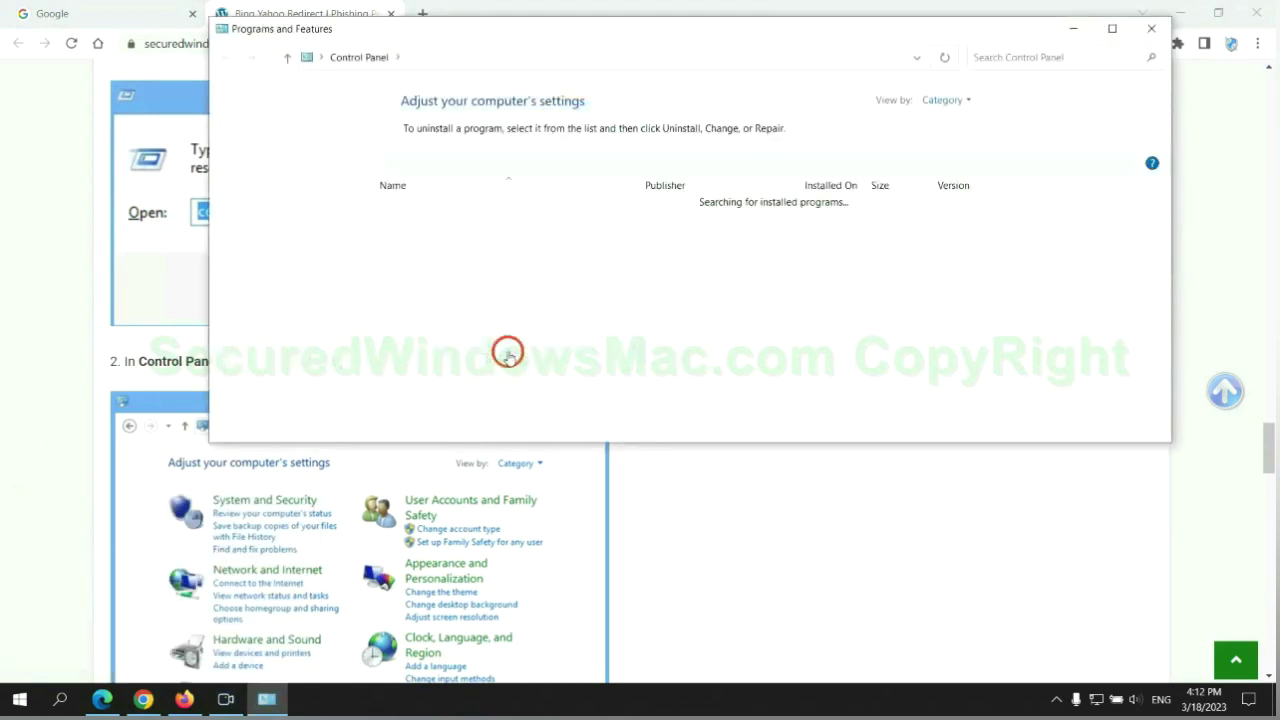
right_click(421, 234)
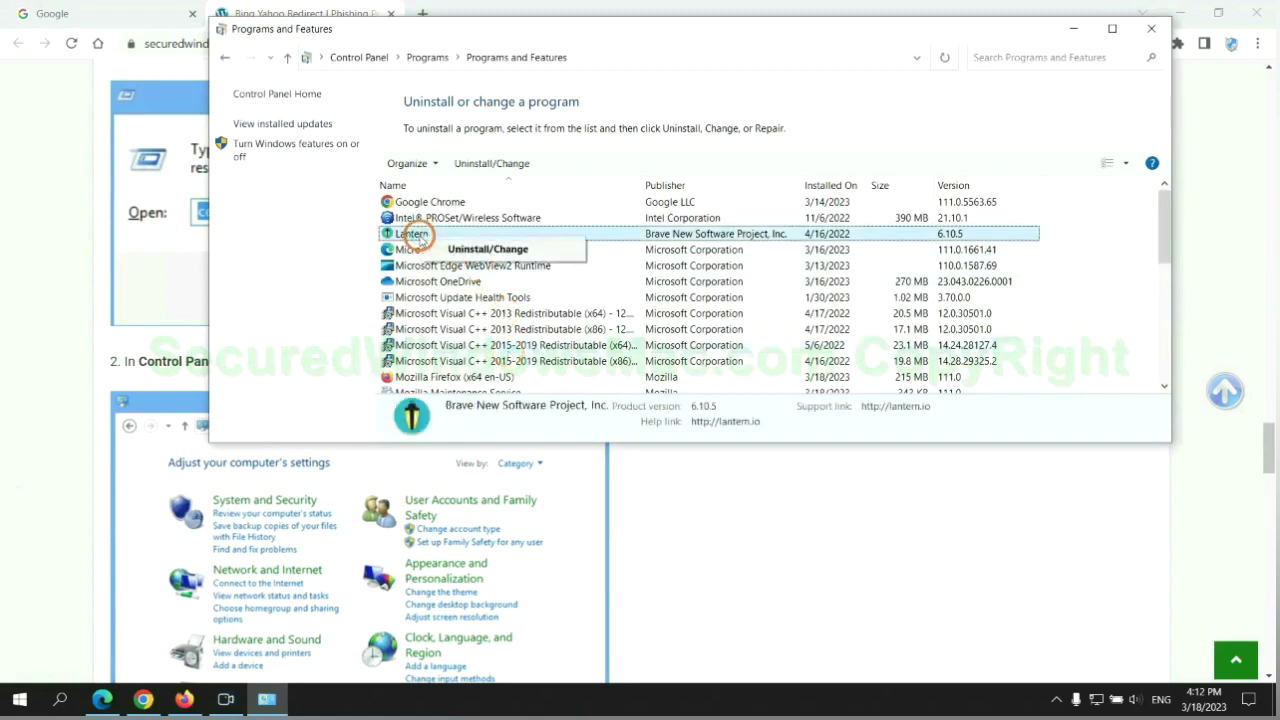
Step: Close Programs and Features, scroll the guide to Step 2 on malicious extensions, and switch to Edge
click(1151, 29)
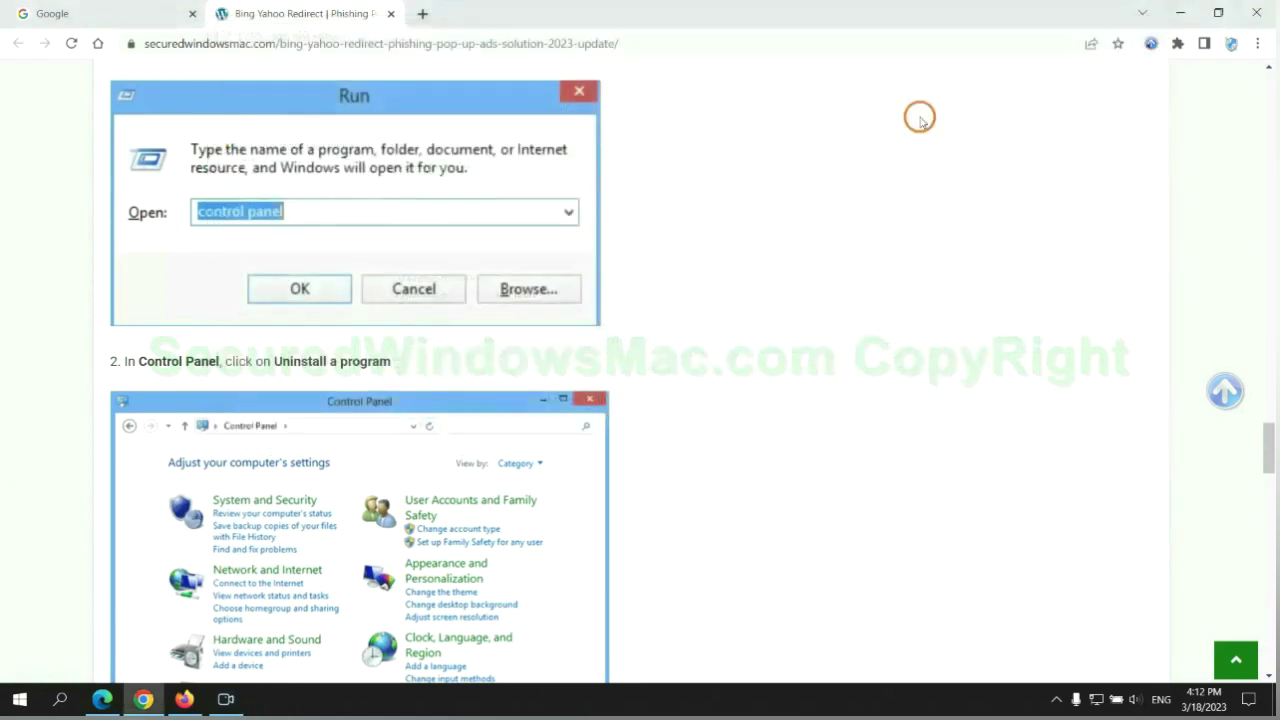
scroll(375, 427, down, 6)
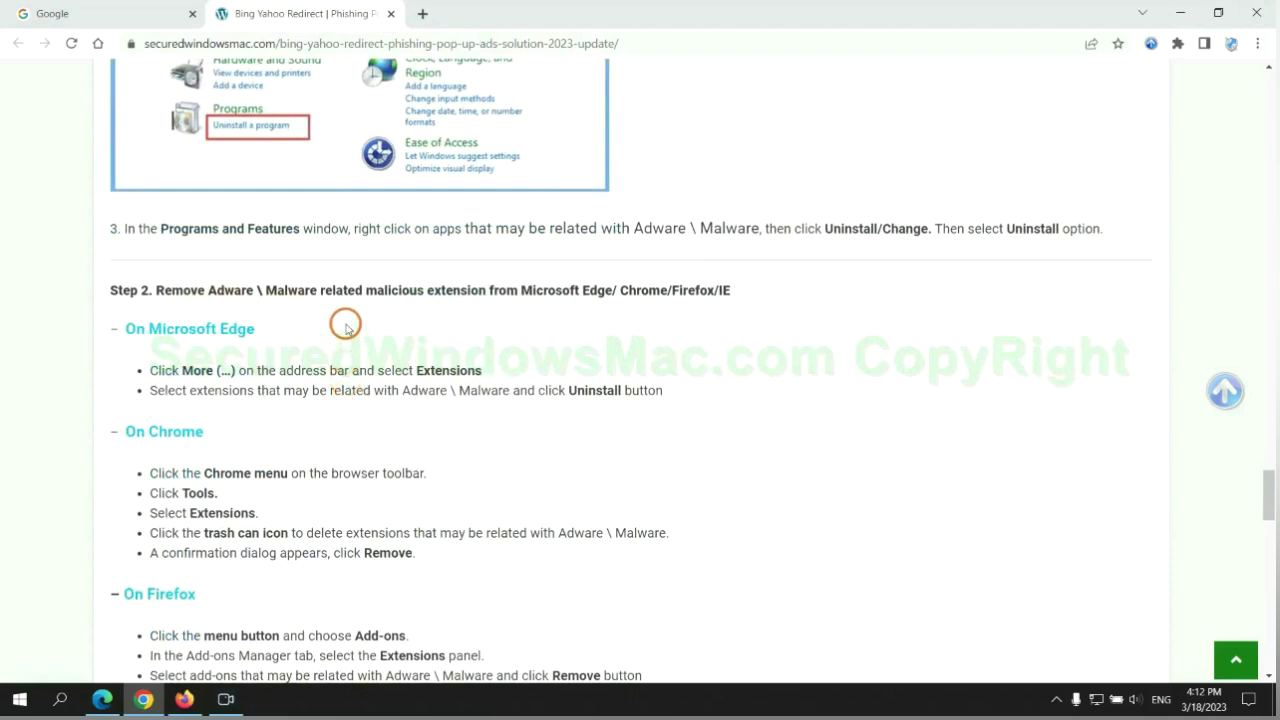
drag(361, 293, 489, 291)
click(512, 317)
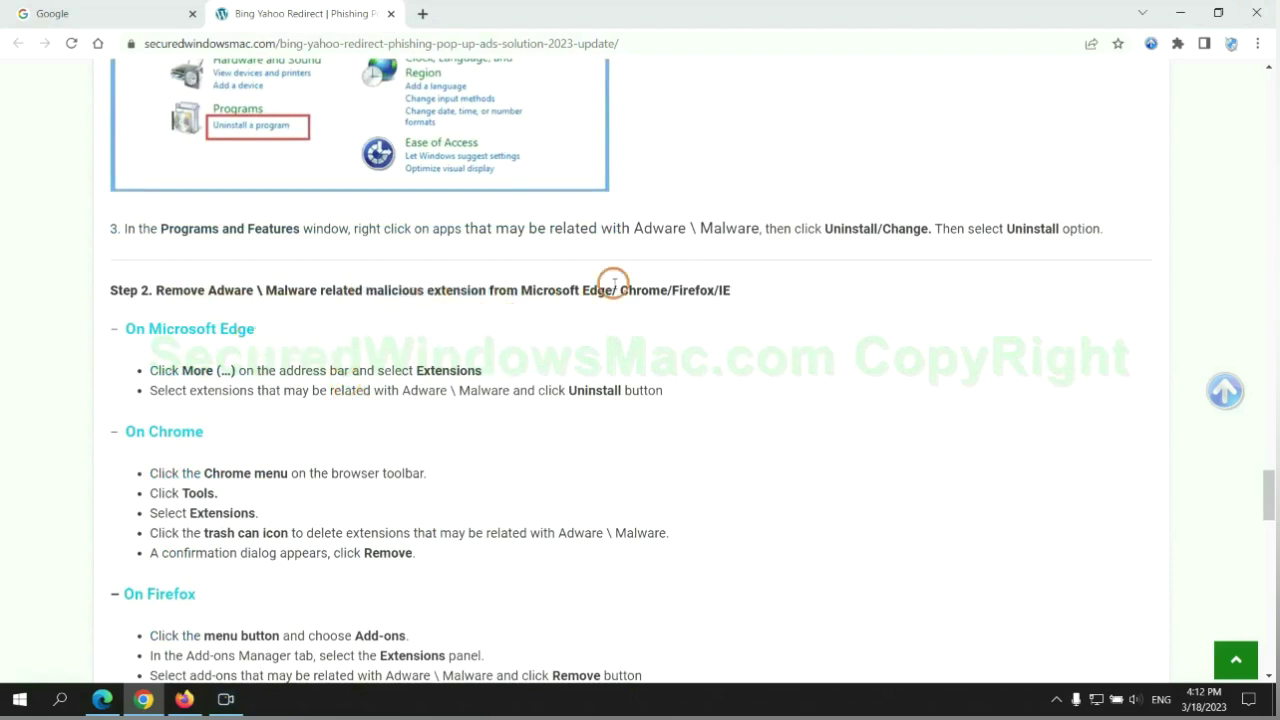
click(103, 697)
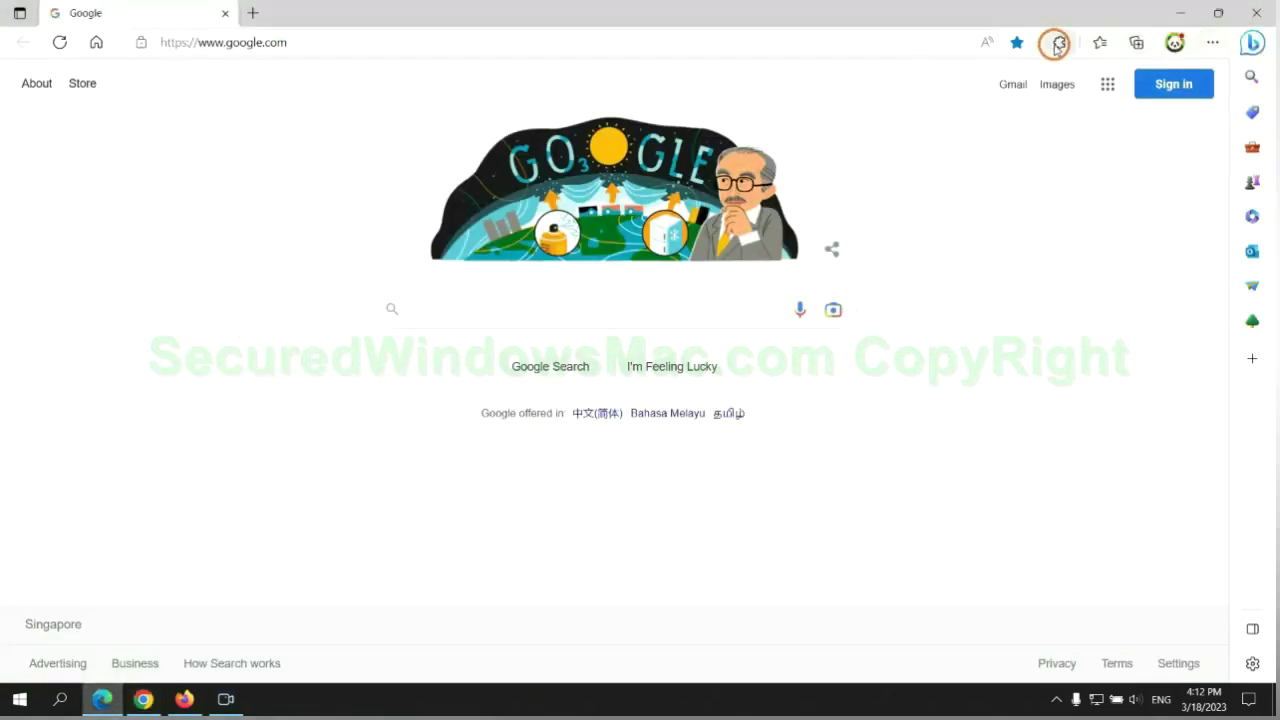
Step: Remove the McAfee WebAdvisor extension from Edge's extensions page, then return to Chrome
click(1058, 44)
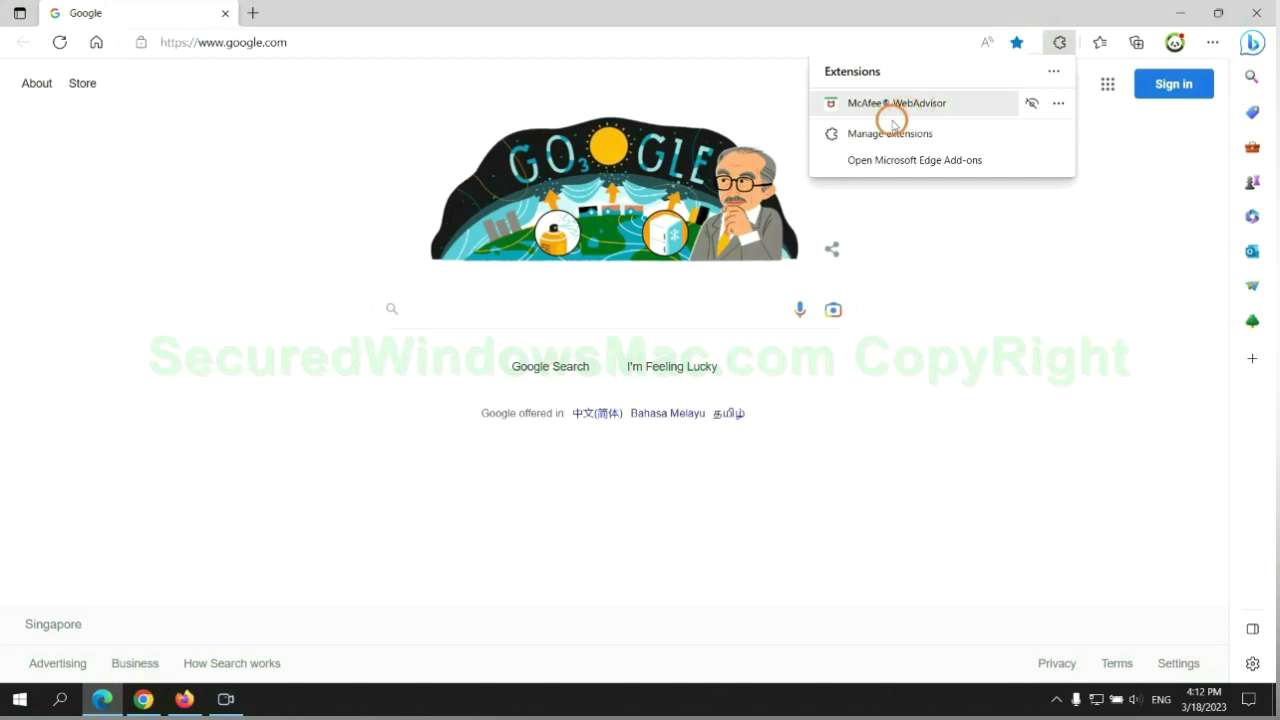
click(885, 133)
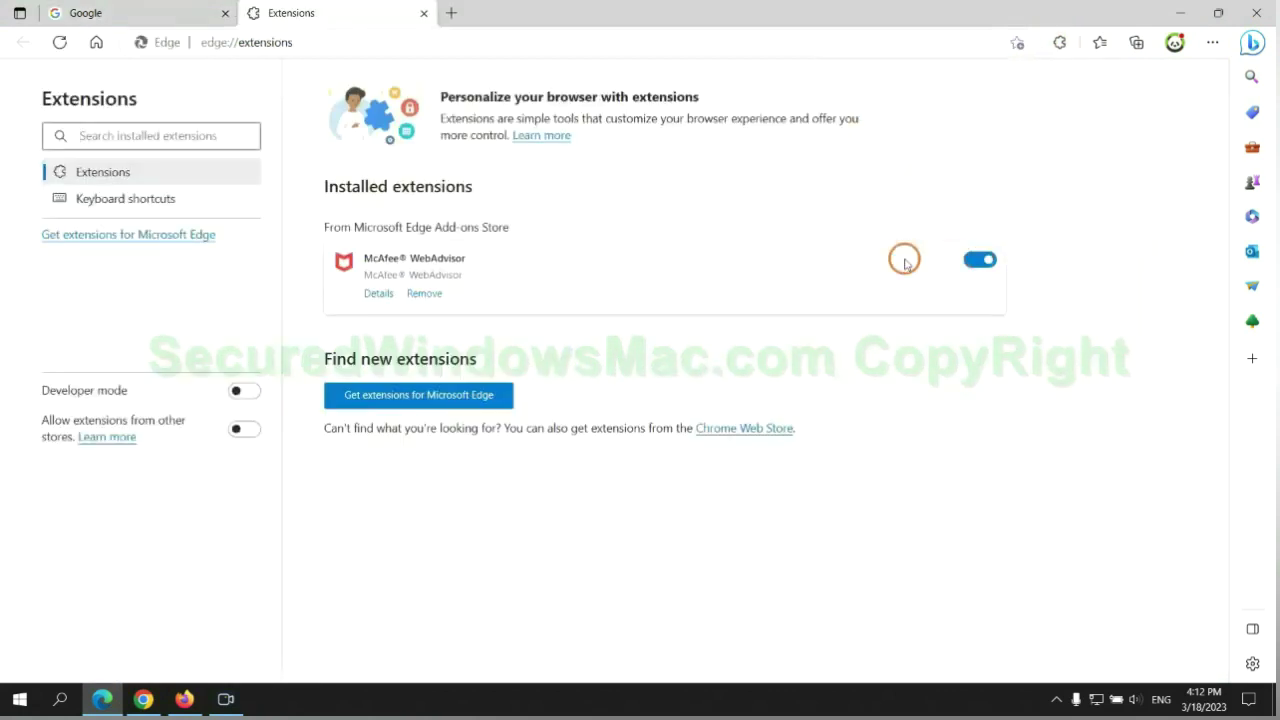
click(424, 296)
click(918, 158)
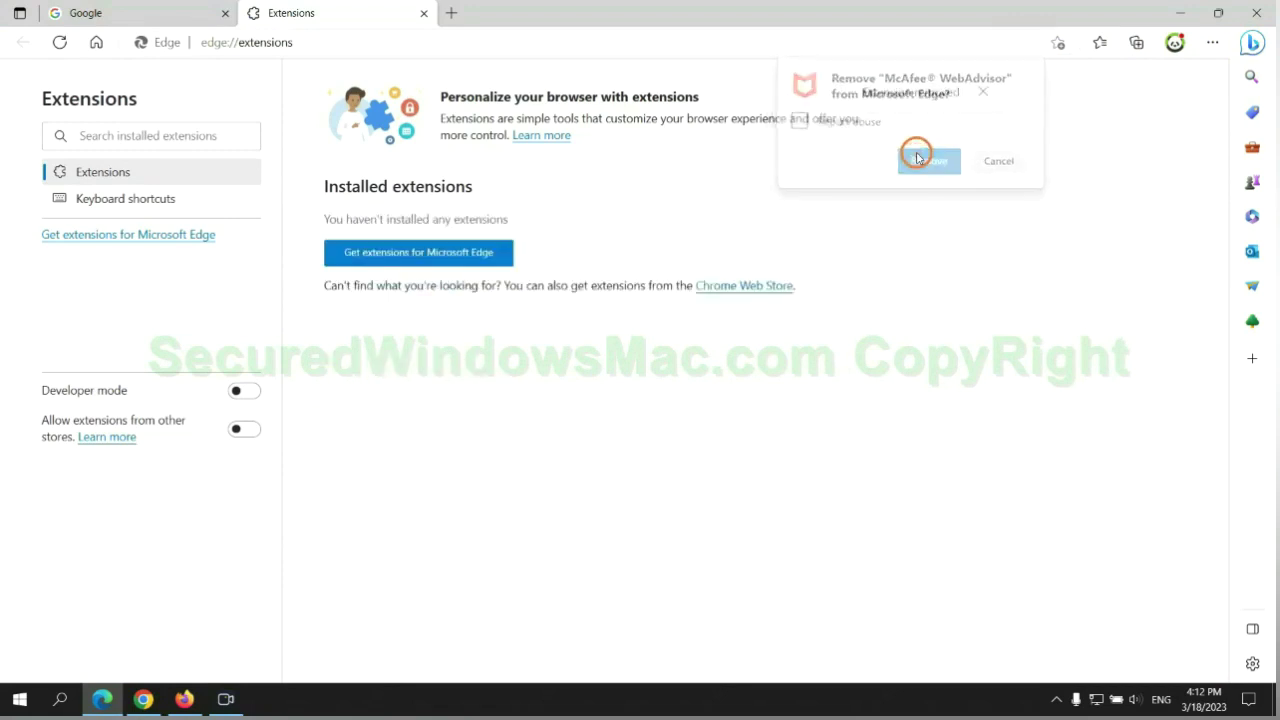
click(424, 14)
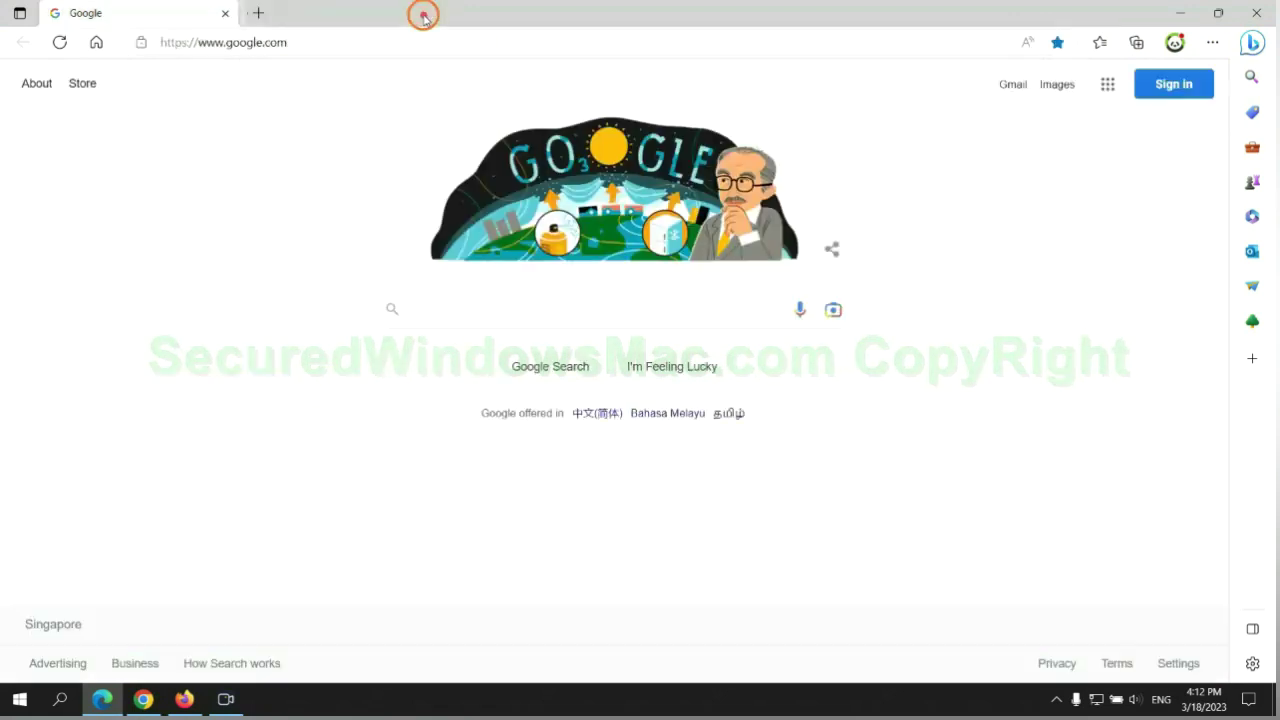
click(154, 704)
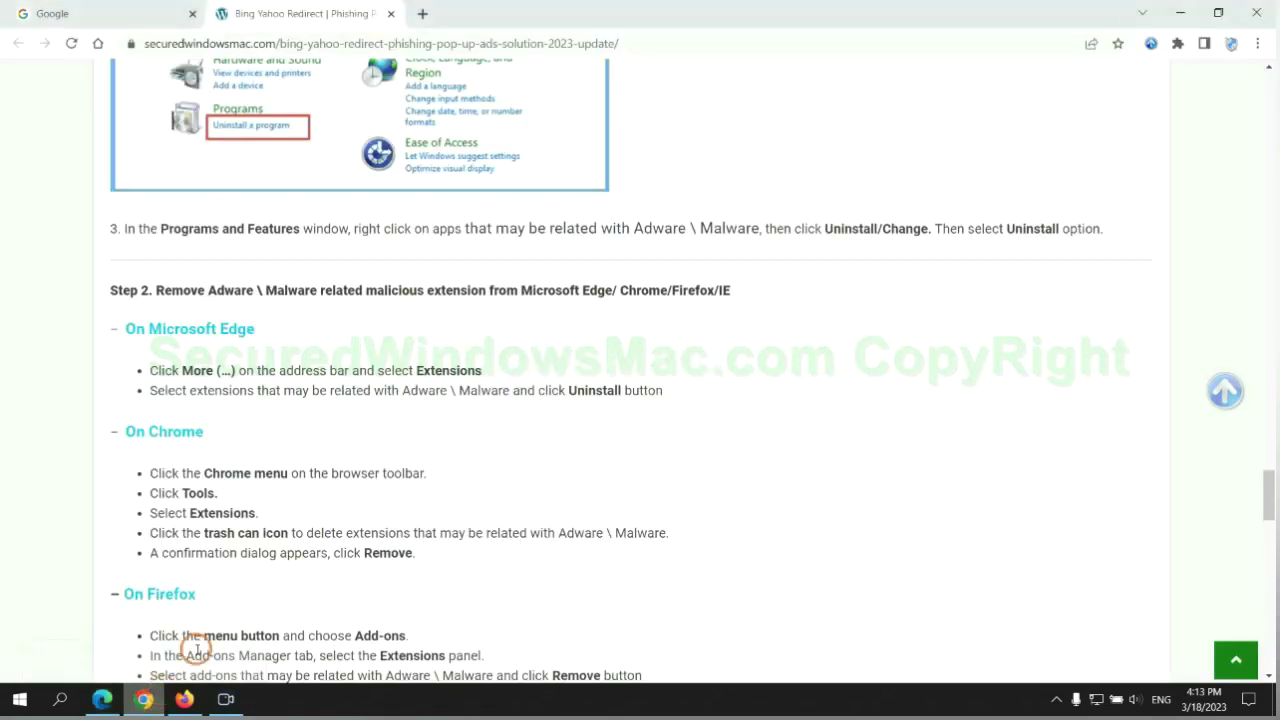
Step: Remove the Ecosia extension from Chrome's extensions page and close its feedback tab
click(1178, 43)
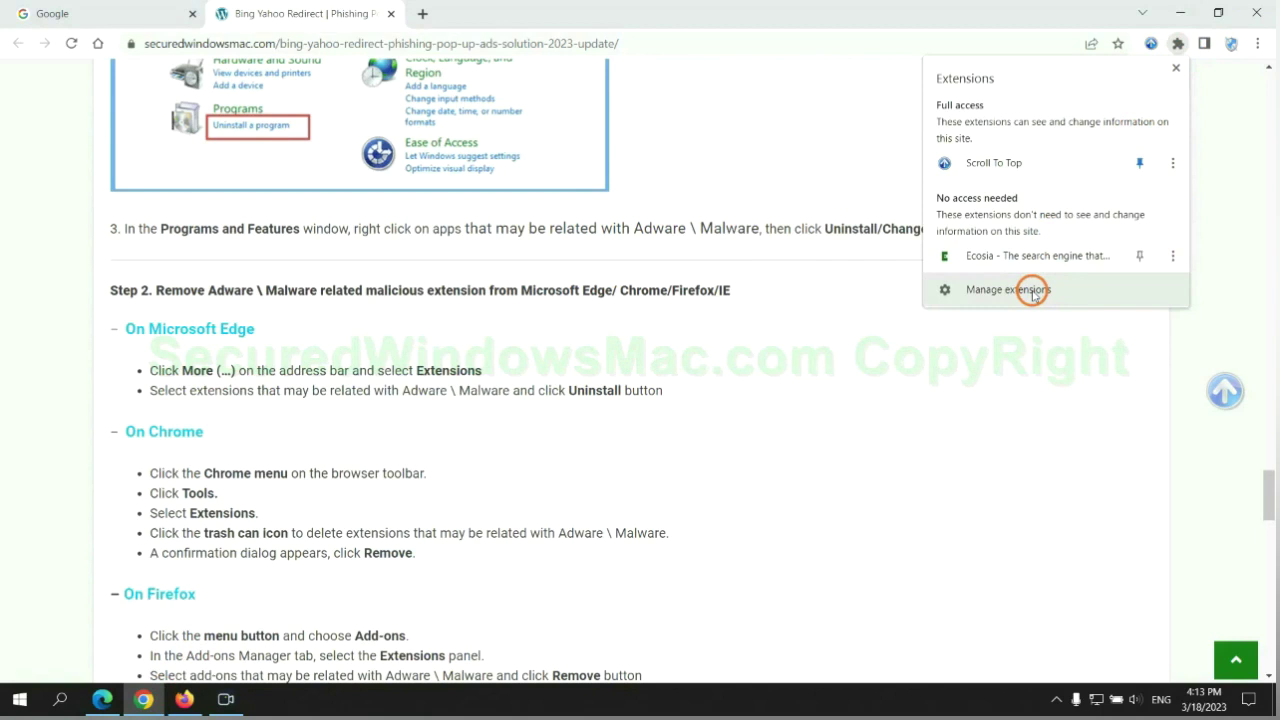
click(1034, 290)
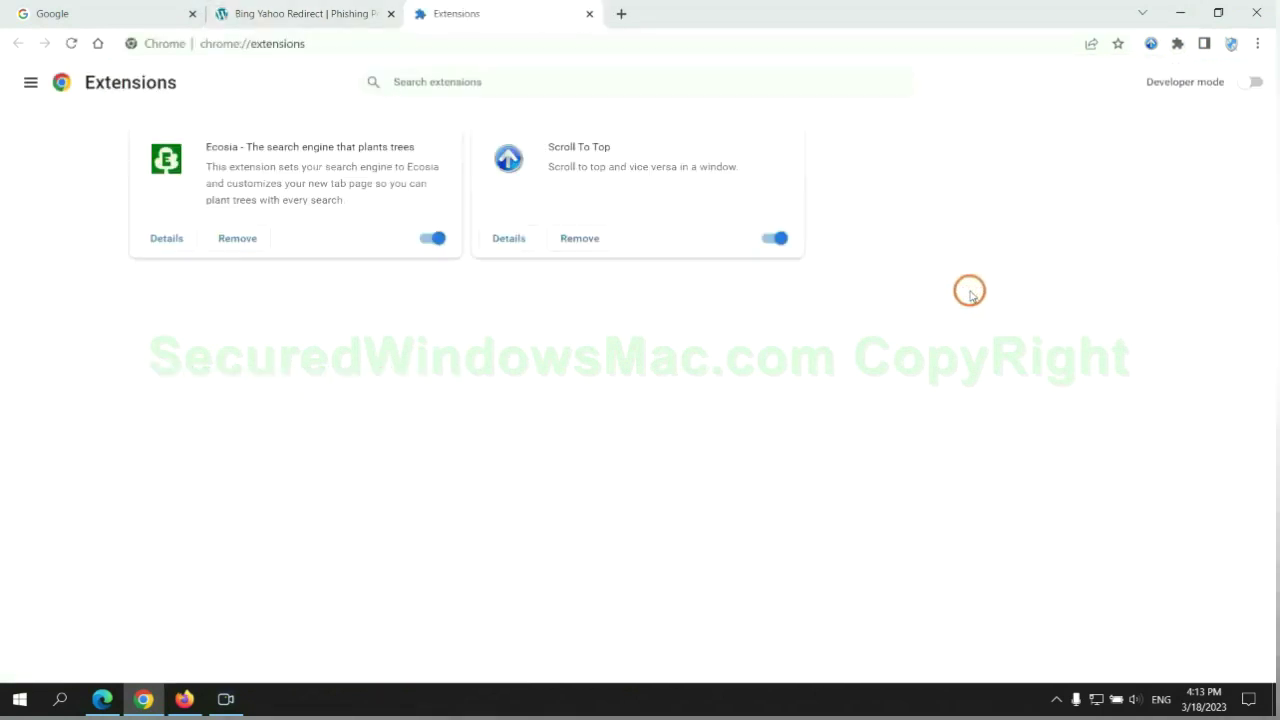
click(237, 238)
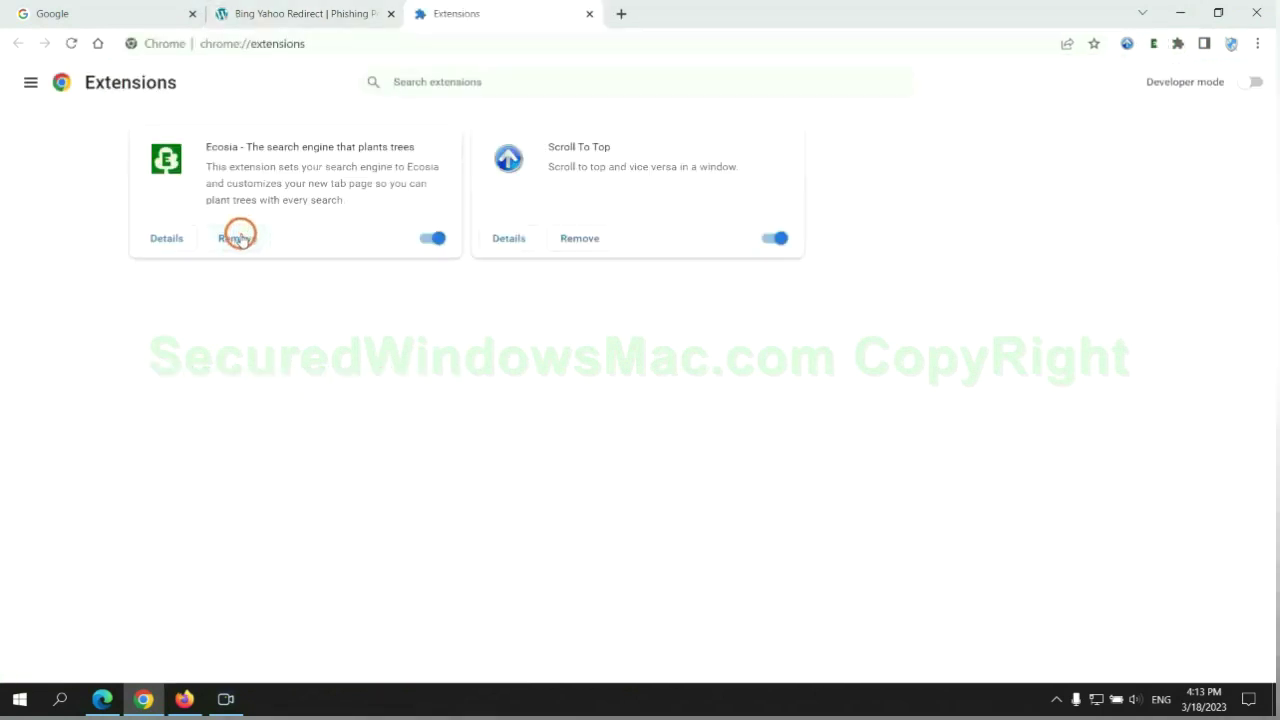
click(1052, 177)
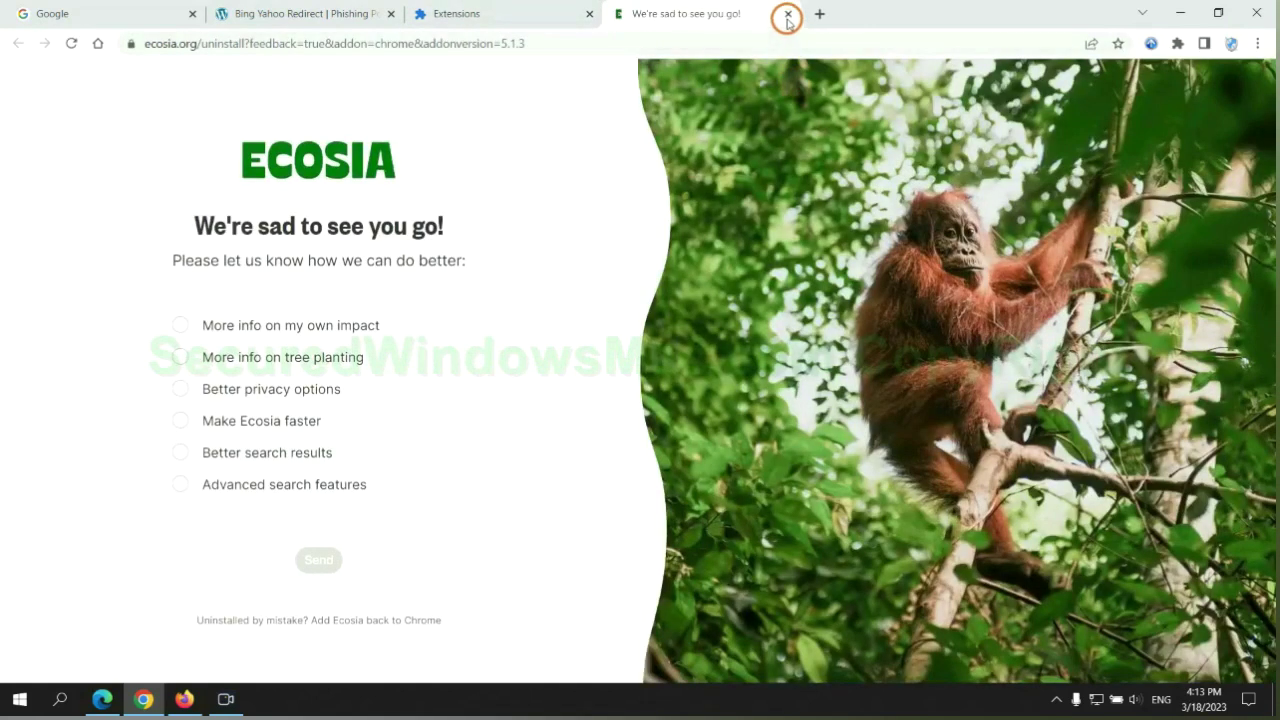
click(788, 14)
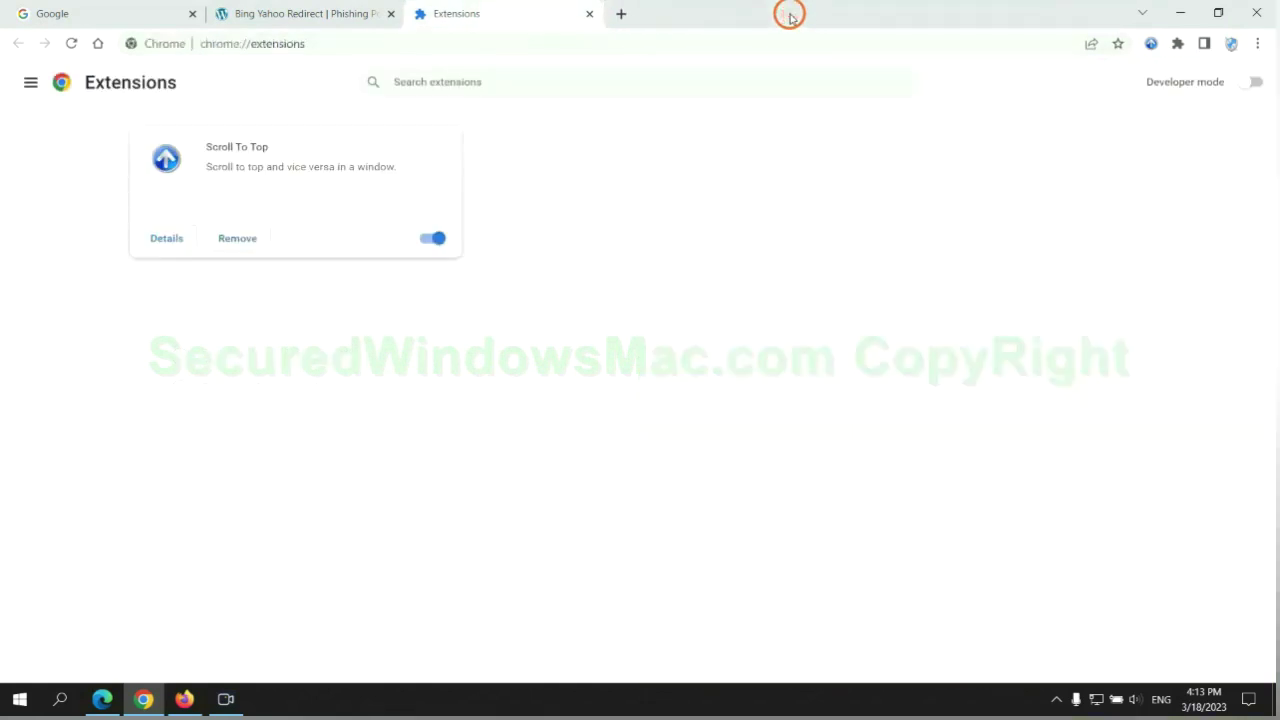
Step: Remove the Enhancer for YouTube extension from Firefox's add-ons manager
click(186, 697)
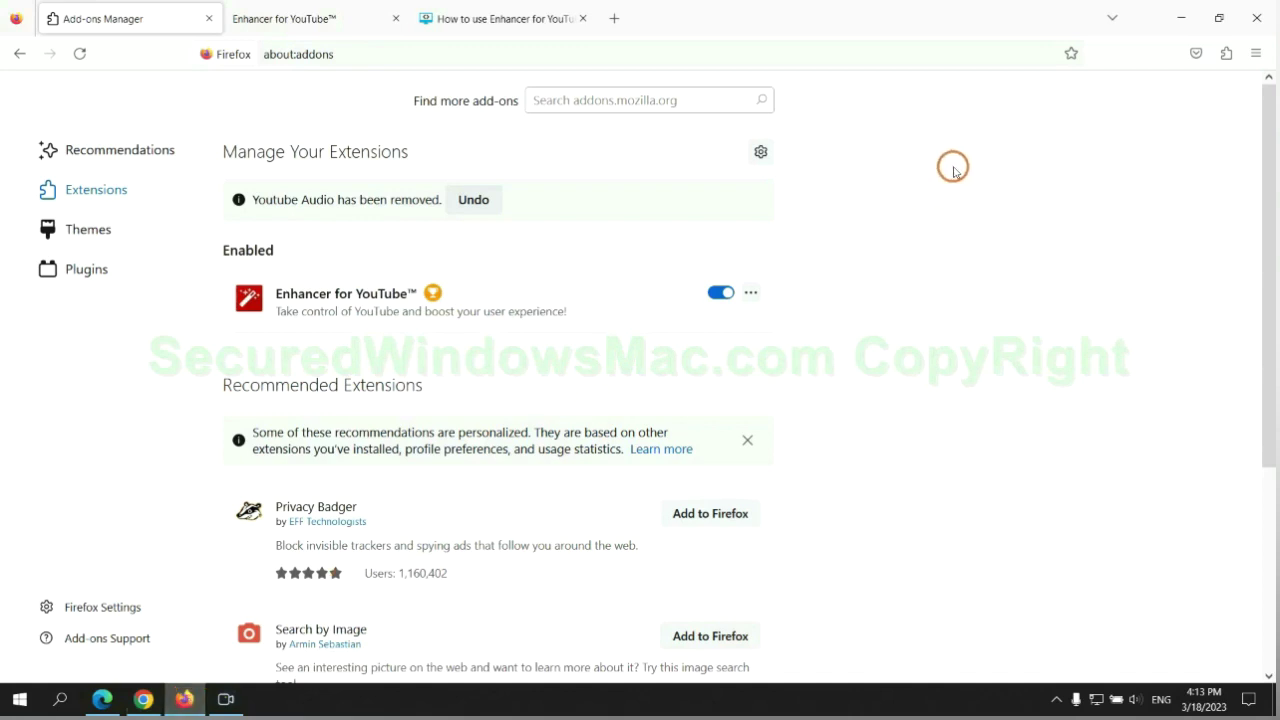
click(1225, 55)
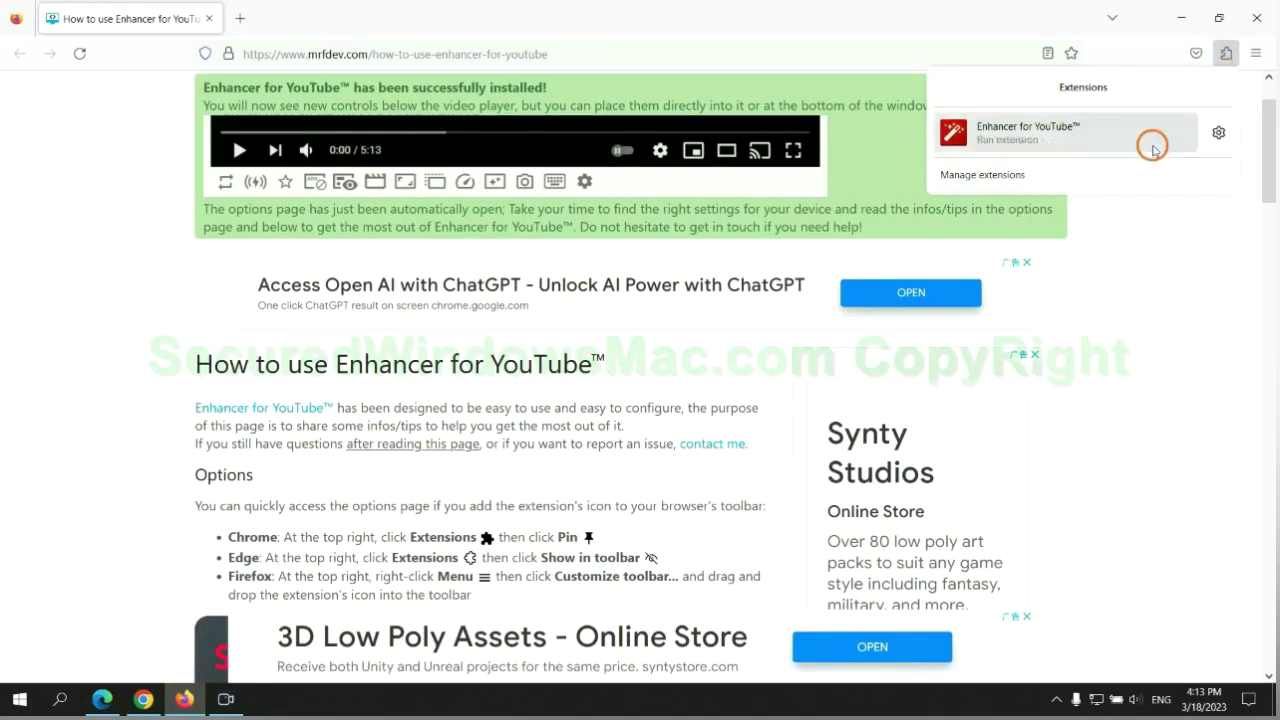
click(1100, 172)
click(750, 243)
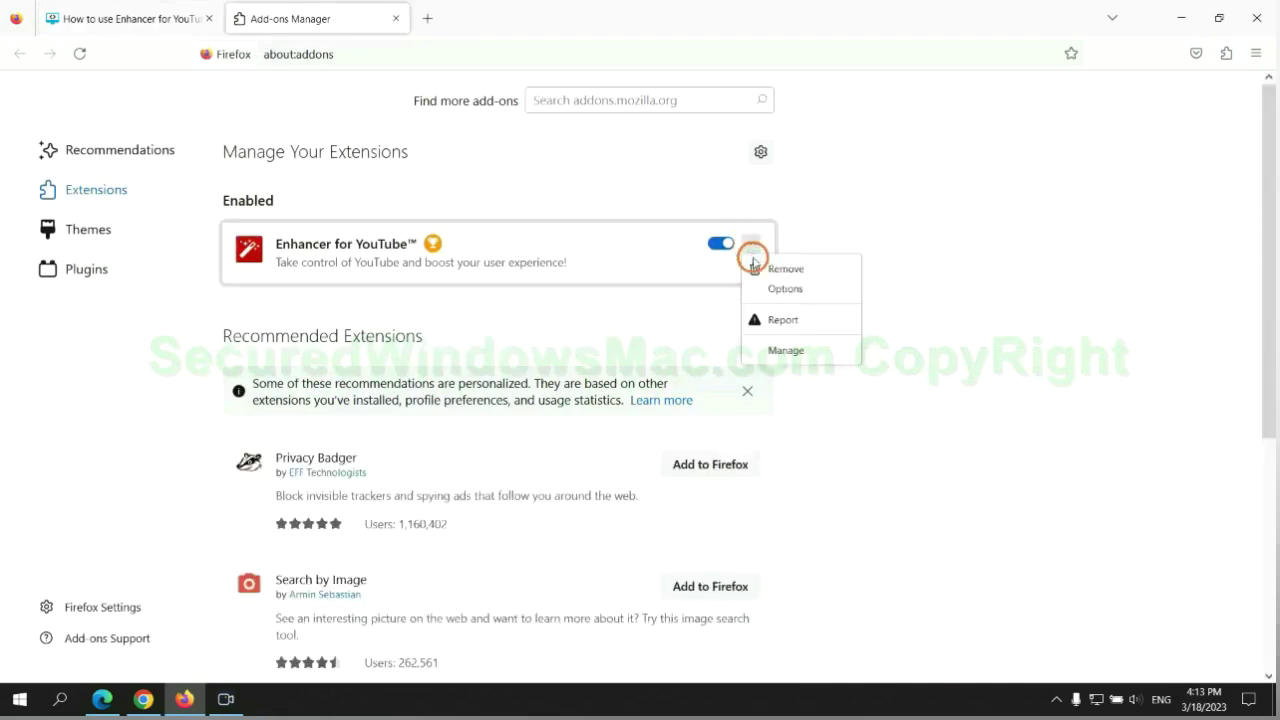
click(786, 269)
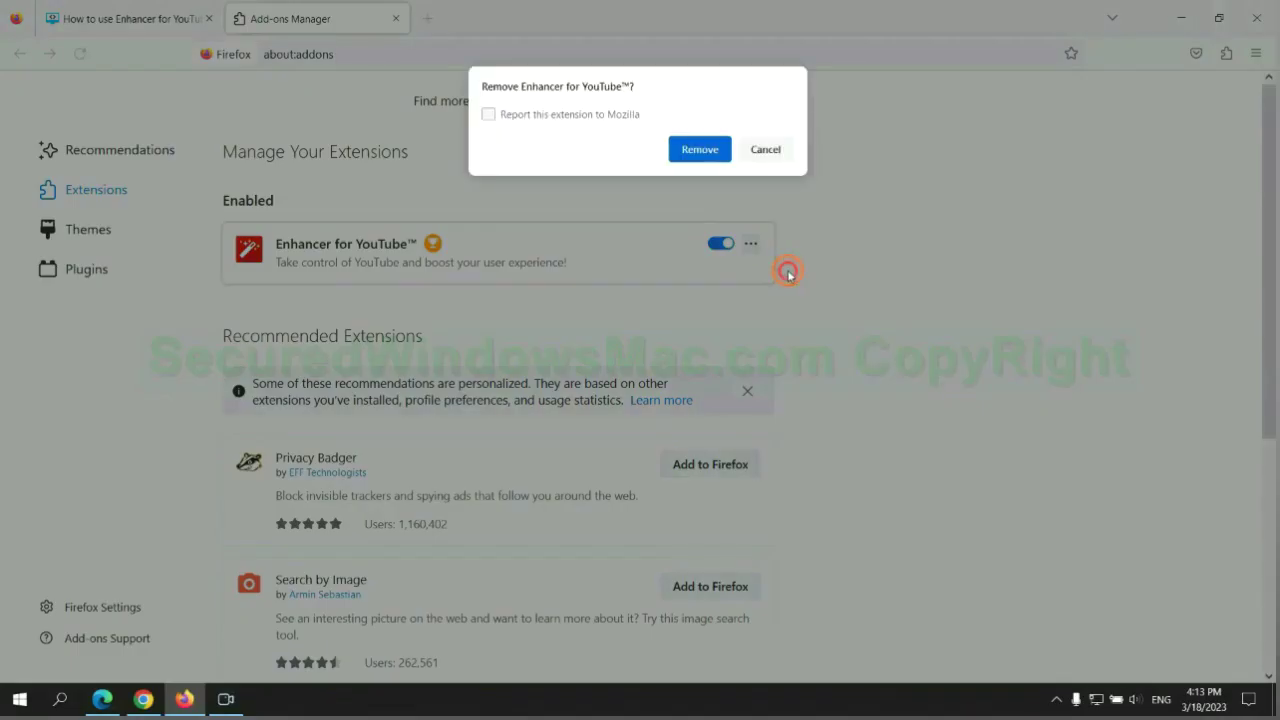
click(701, 150)
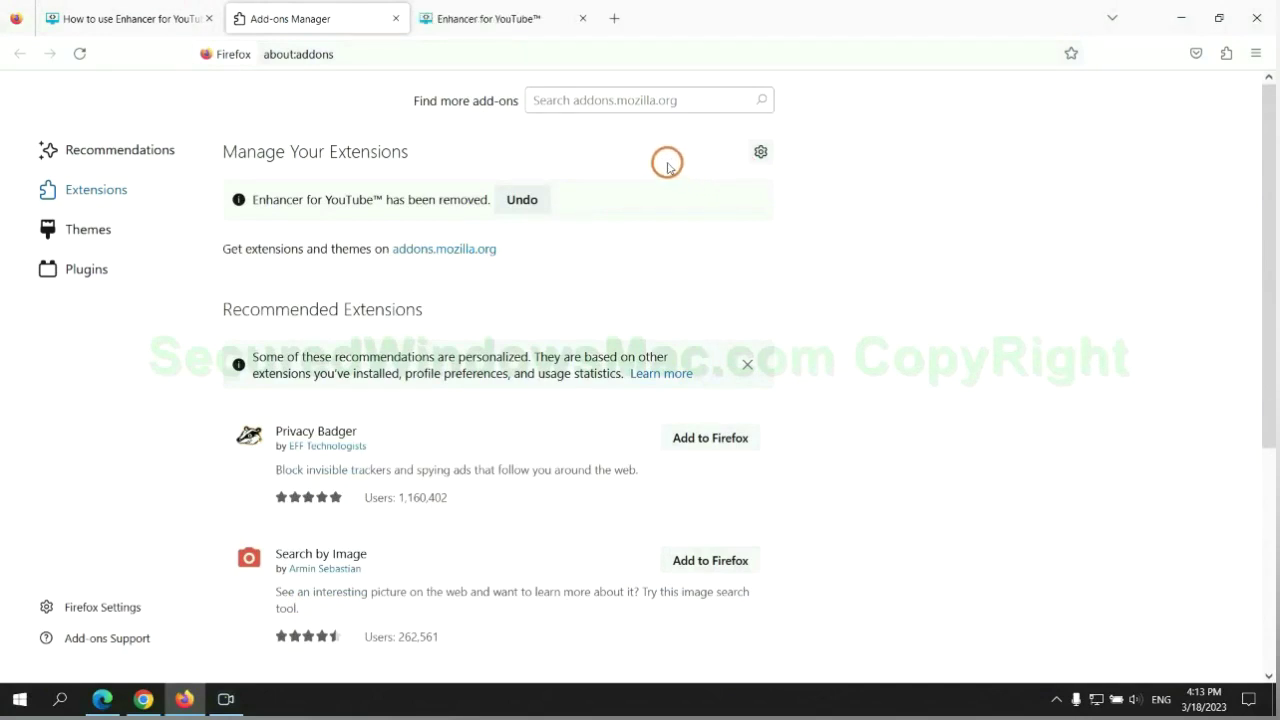
Step: Back in Chrome, scroll to the guide's Step 3 registry cleanup and bring up the Run prompt
key(alt+Tab)
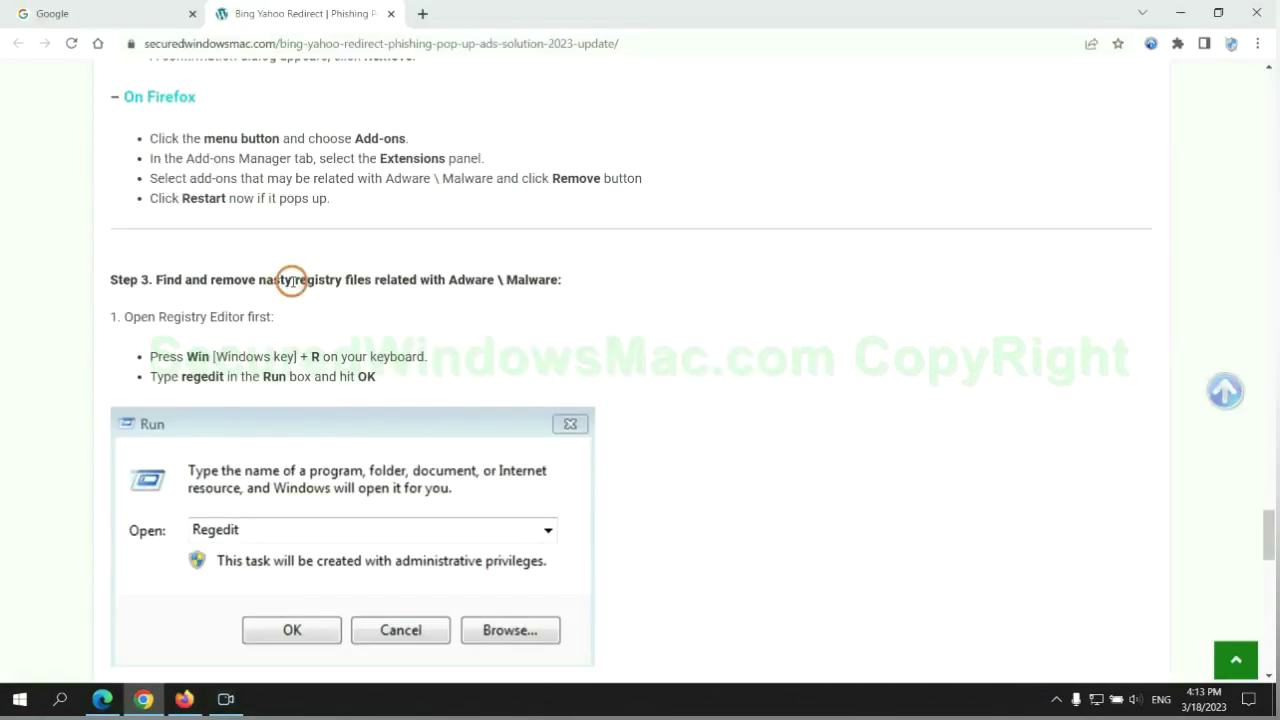
drag(294, 280, 371, 318)
click(371, 318)
scroll(370, 317, down, 2)
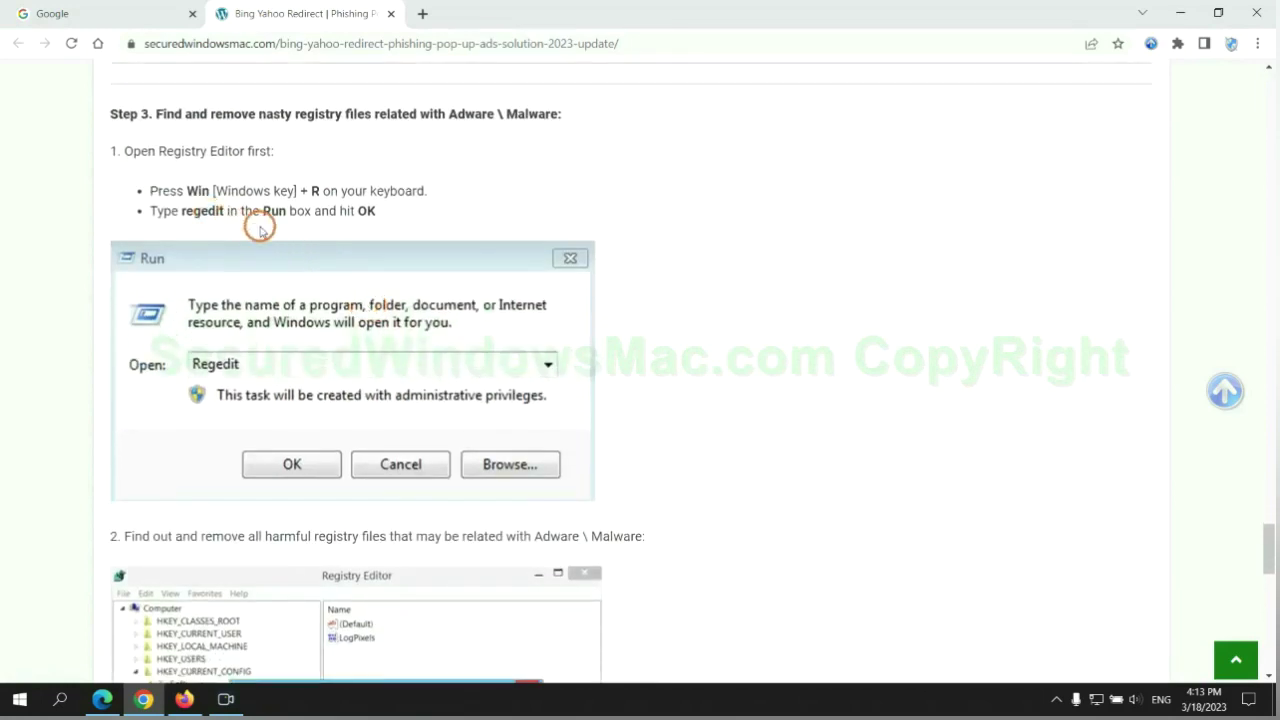
key(super+r)
Step: Launch regedit, search the registry for 'Apps', and bring up Delete on the StoreAppsOnTaskbar value
text(re)
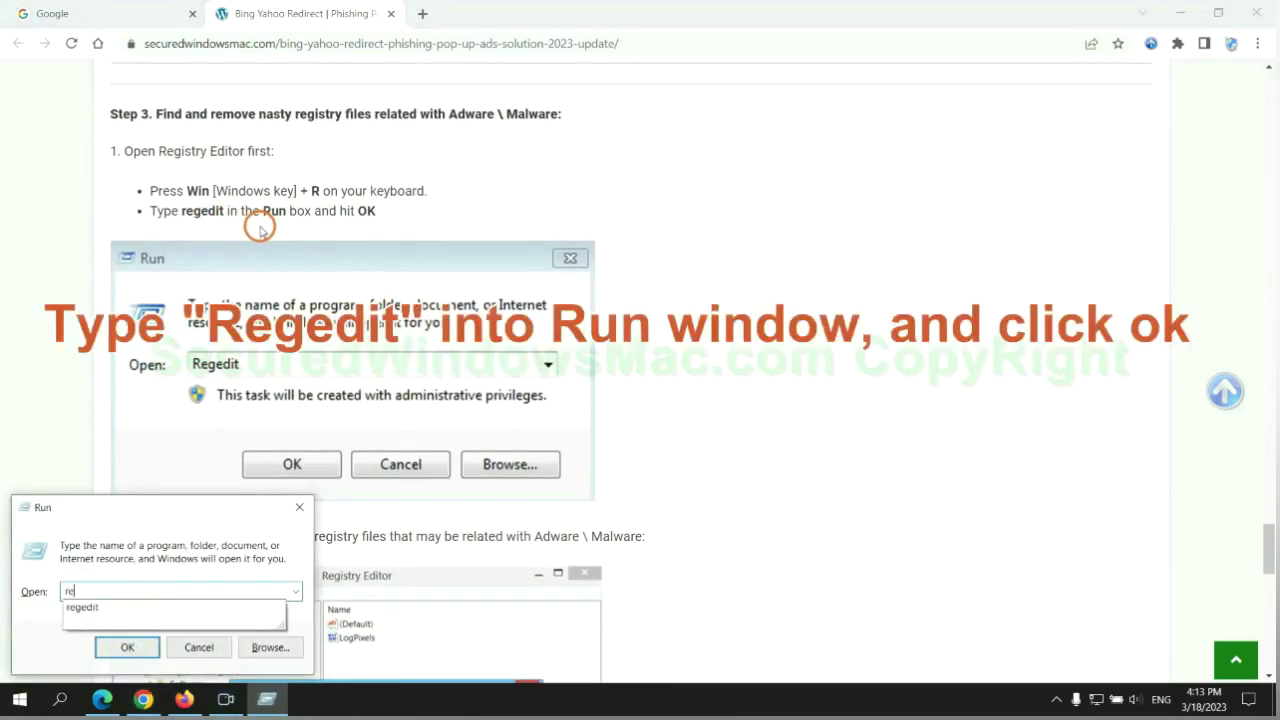
text(ge)
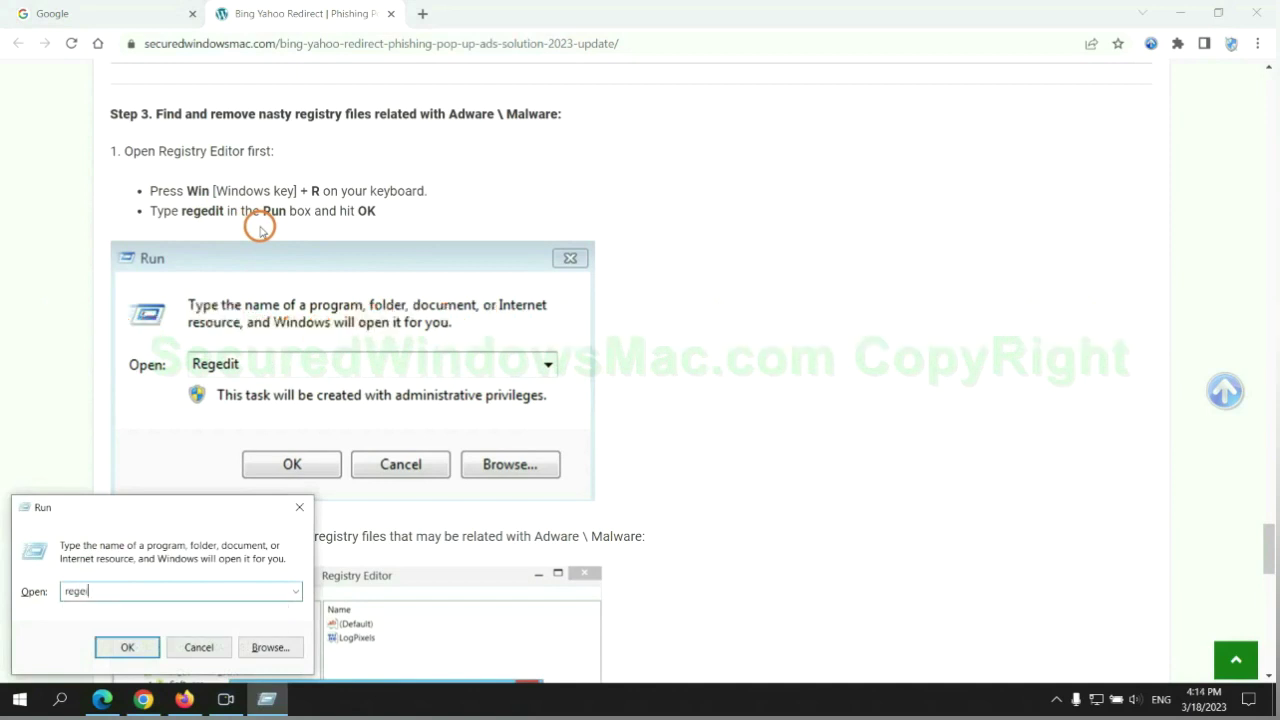
text(dit)
key(Return)
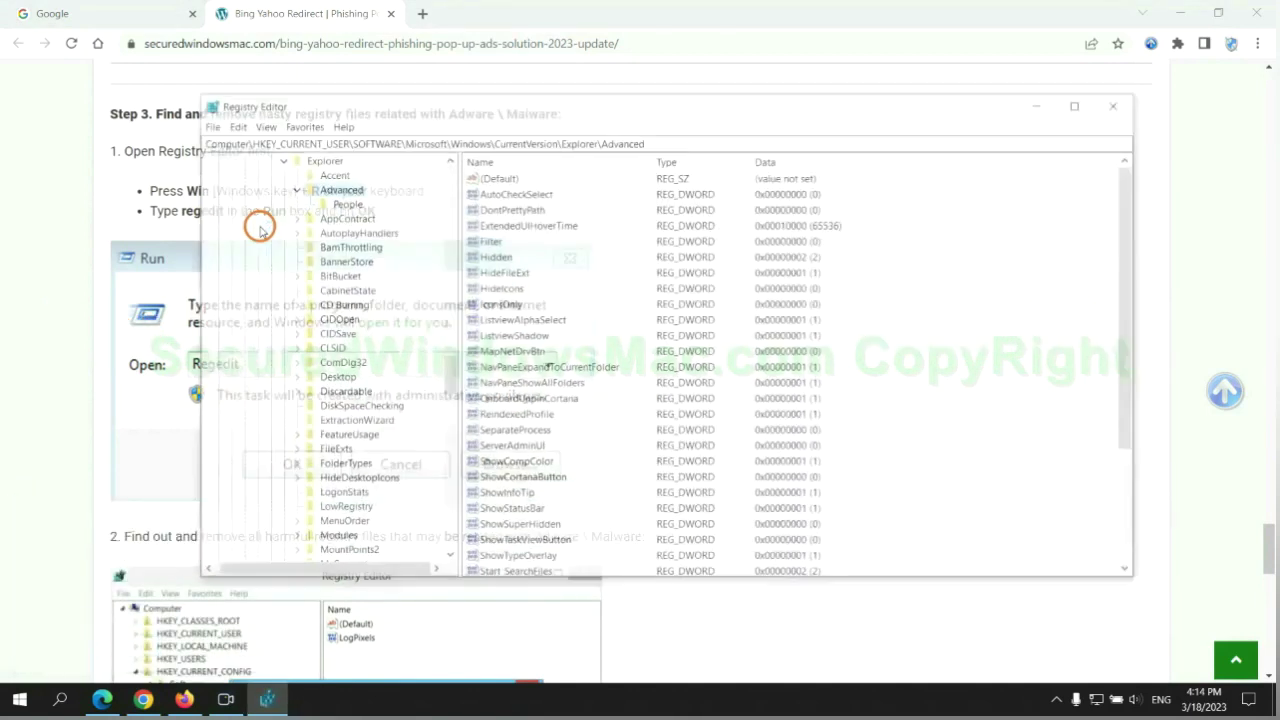
click(232, 124)
click(278, 240)
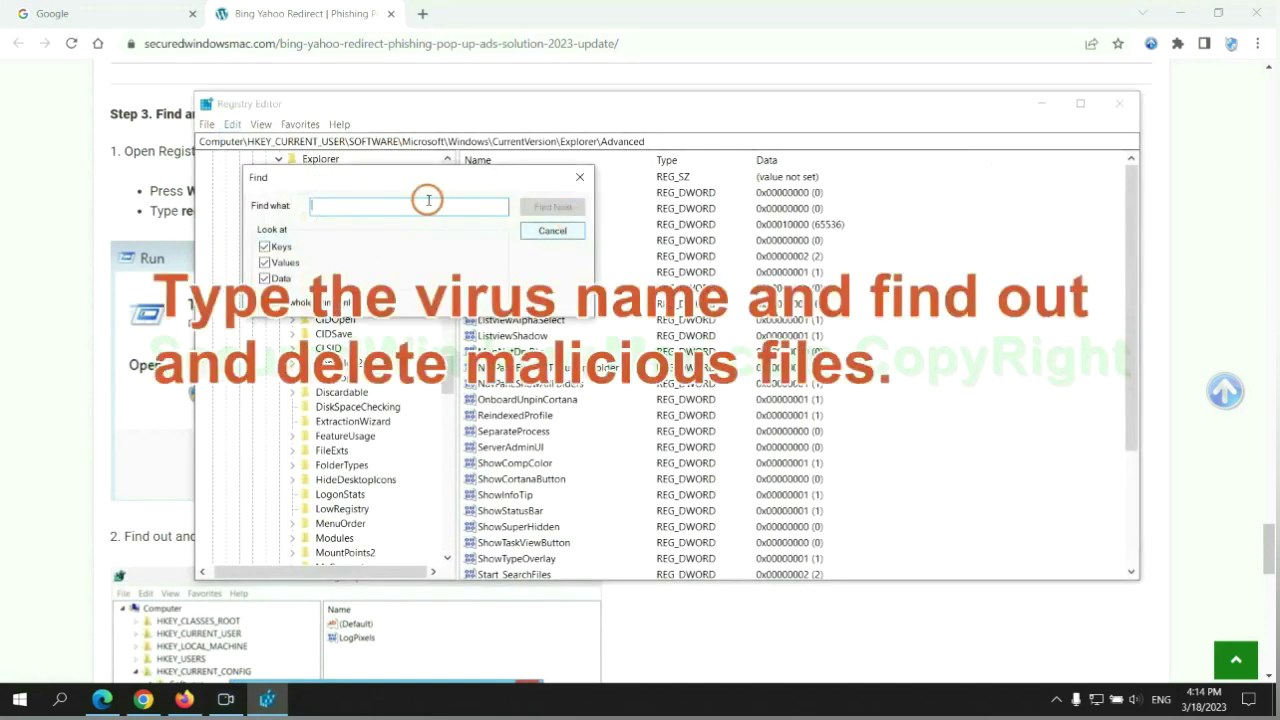
text(App)
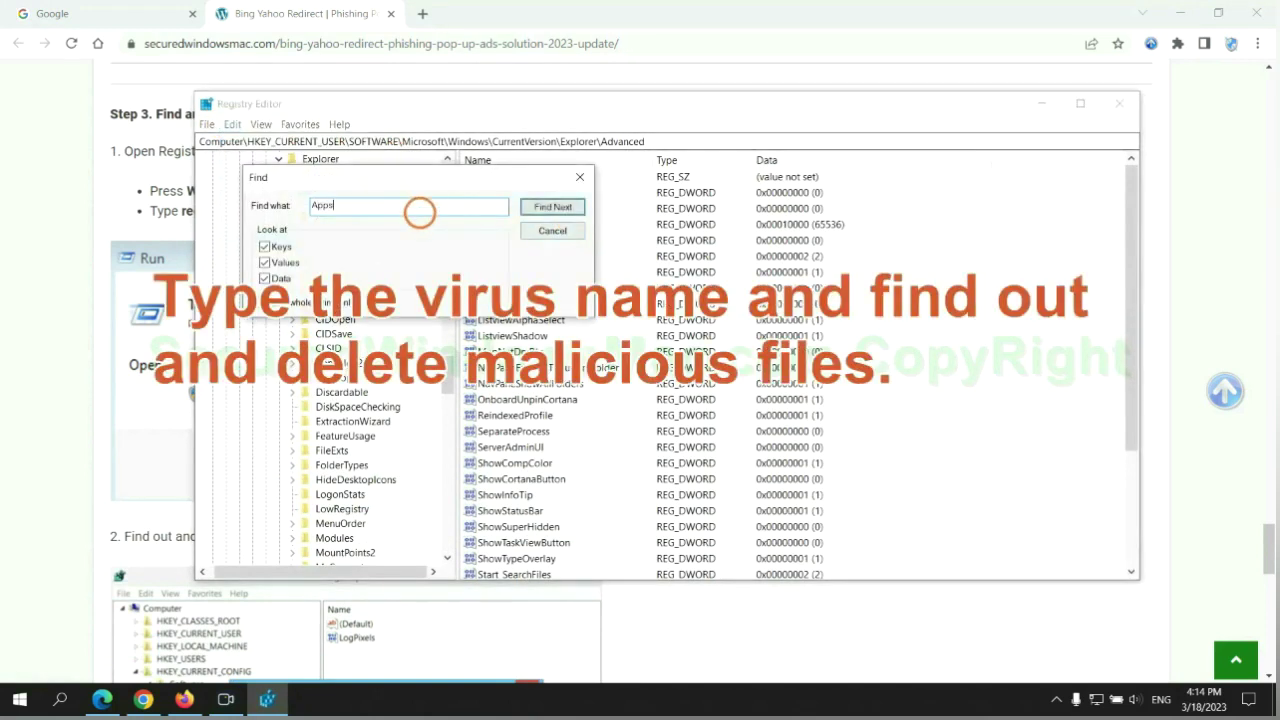
text(s)
key(Return)
scroll(729, 423, down, 2)
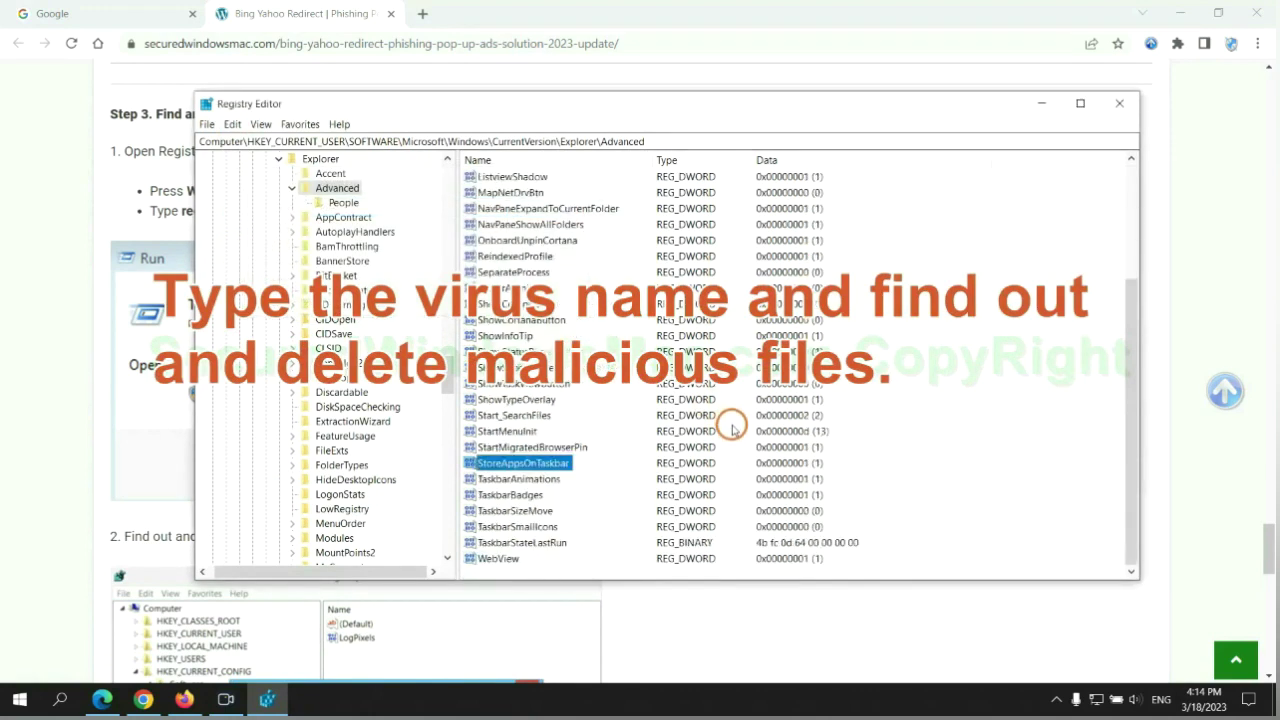
right_click(577, 466)
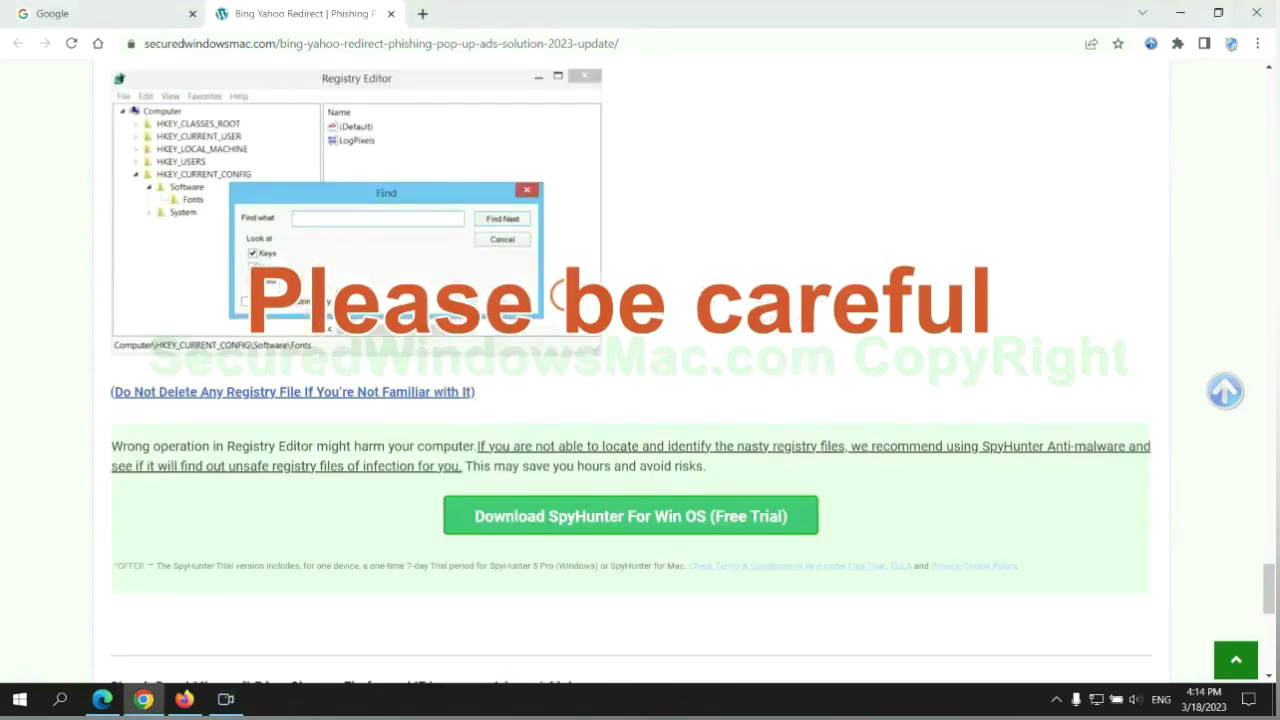
Step: Scroll the guide down to Step 4 and briefly highlight 'Reset' in its heading
scroll(566, 294, down, 1)
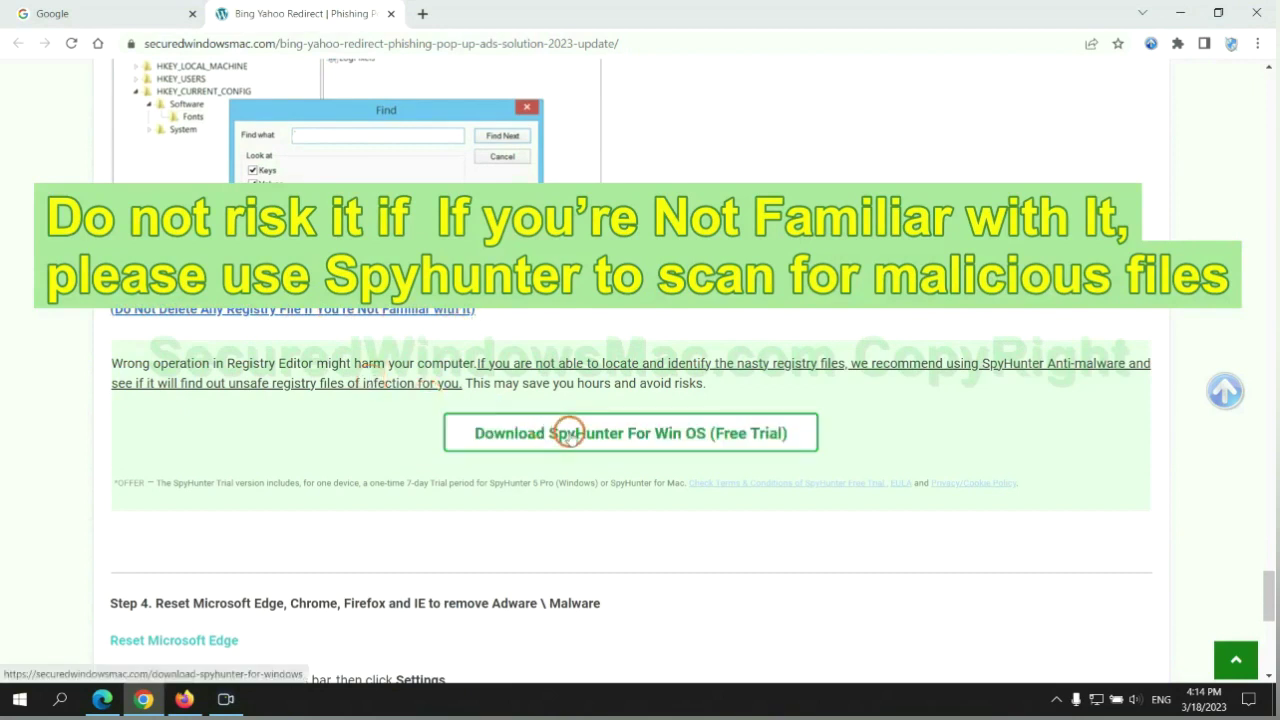
scroll(568, 433, down, 5)
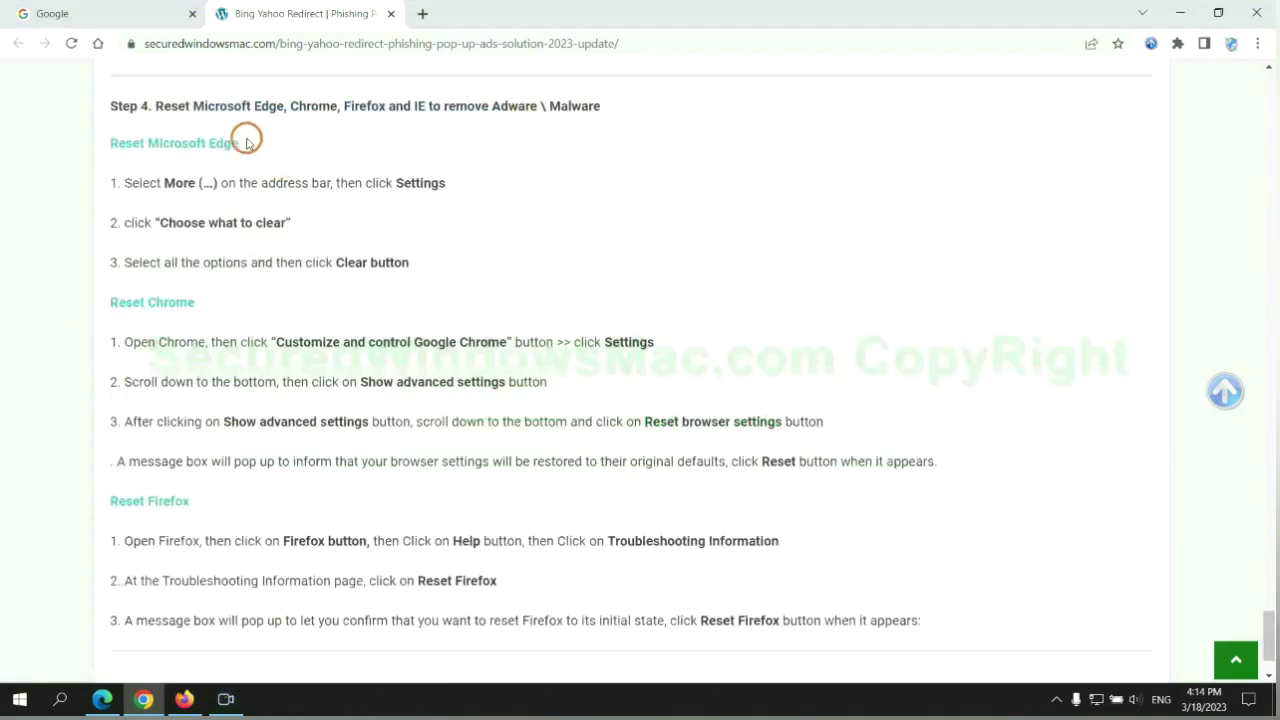
double_click(172, 106)
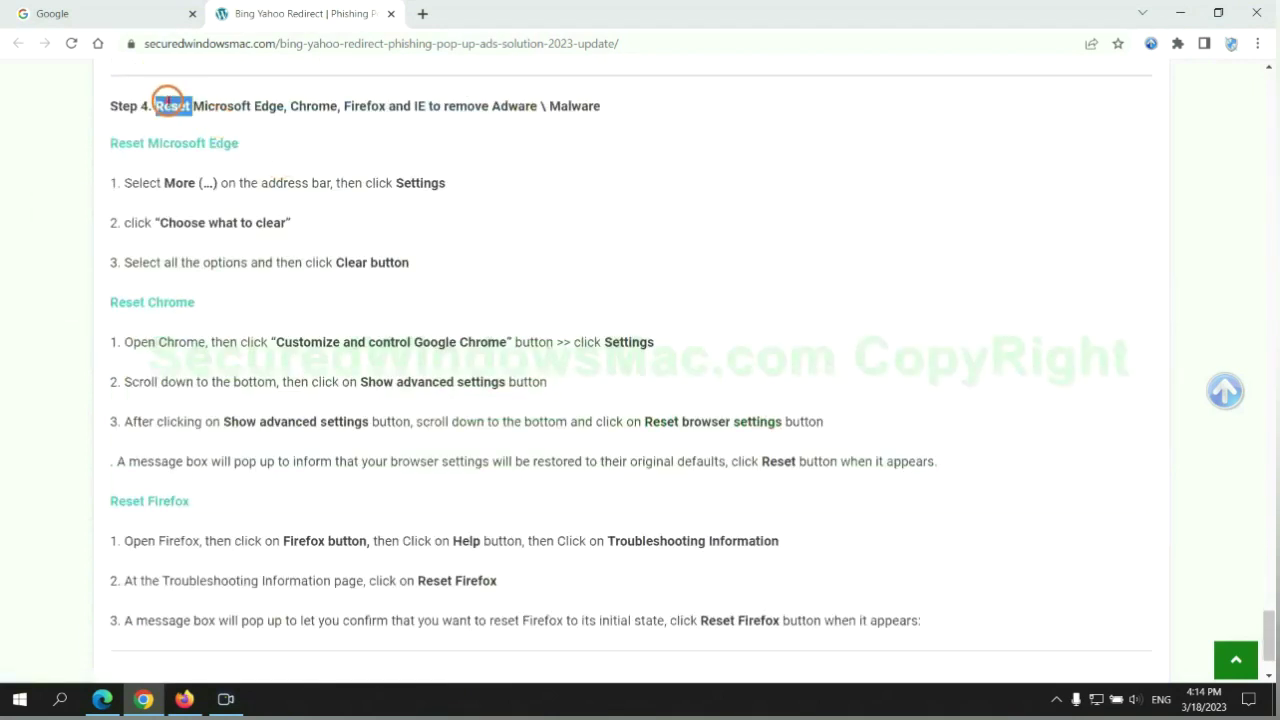
click(488, 143)
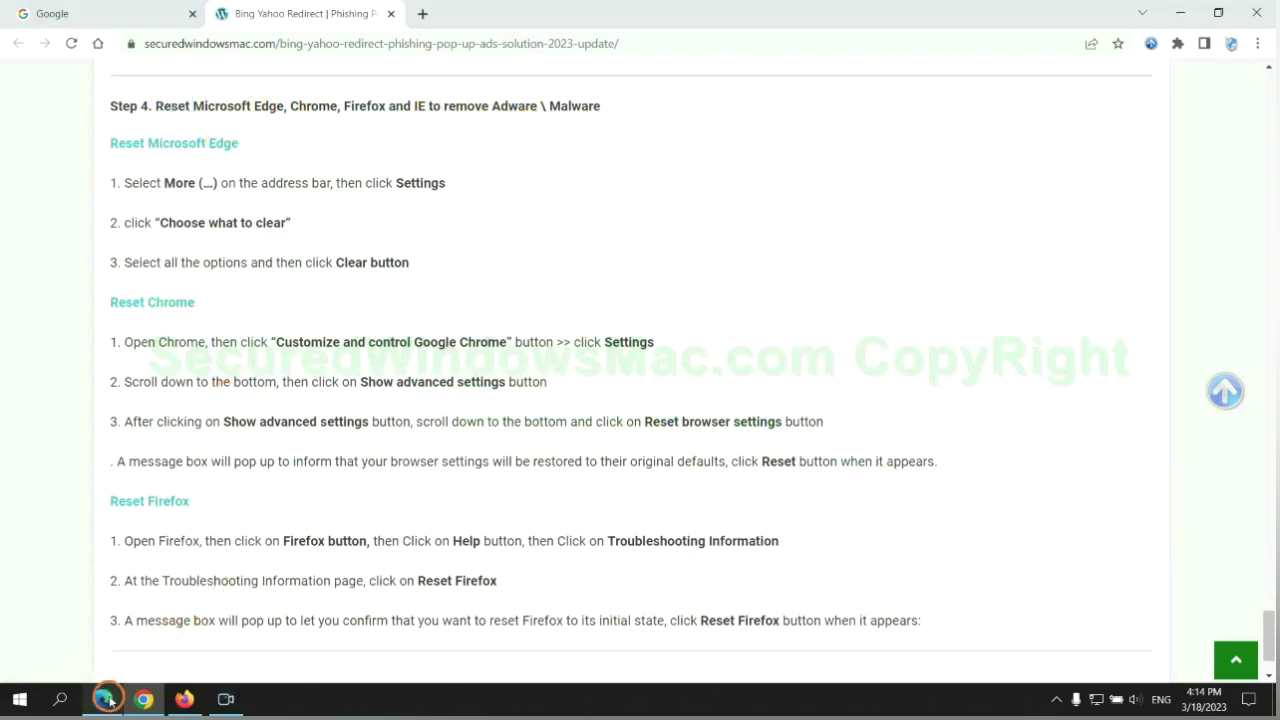
Step: Clear Edge's browsing data for all time from its Privacy, search, and services settings
click(107, 698)
click(1208, 46)
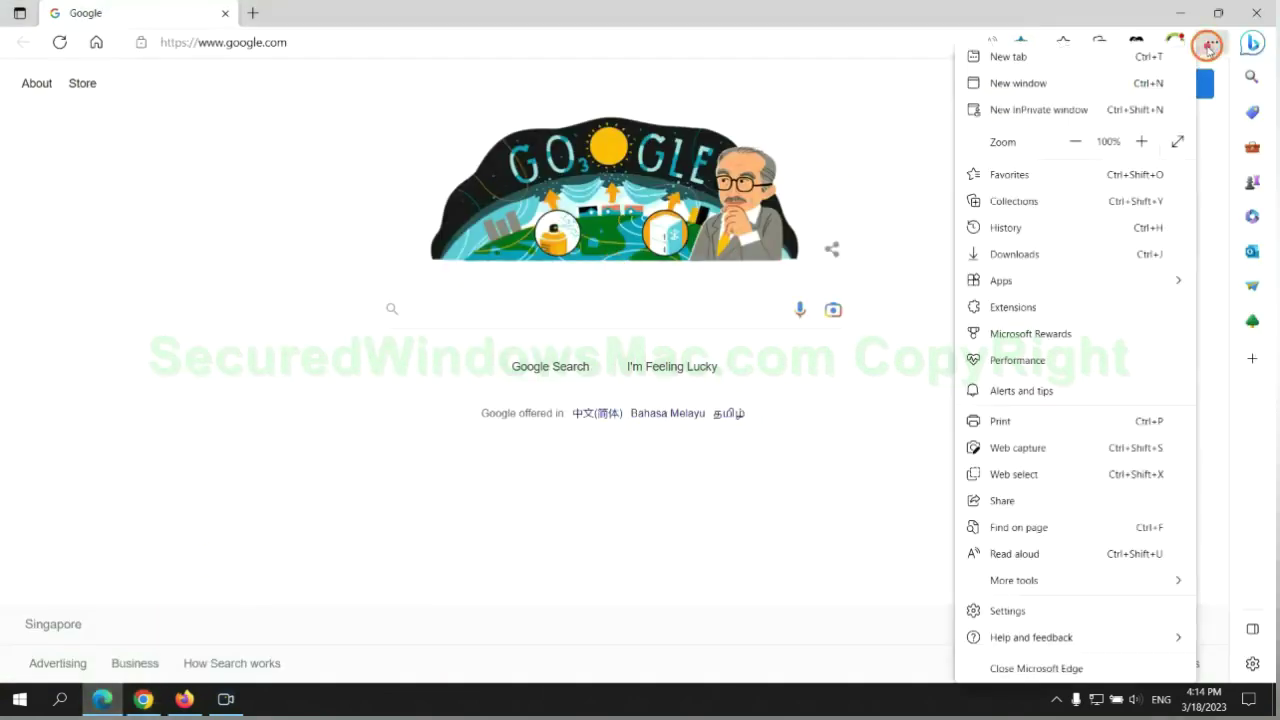
click(980, 610)
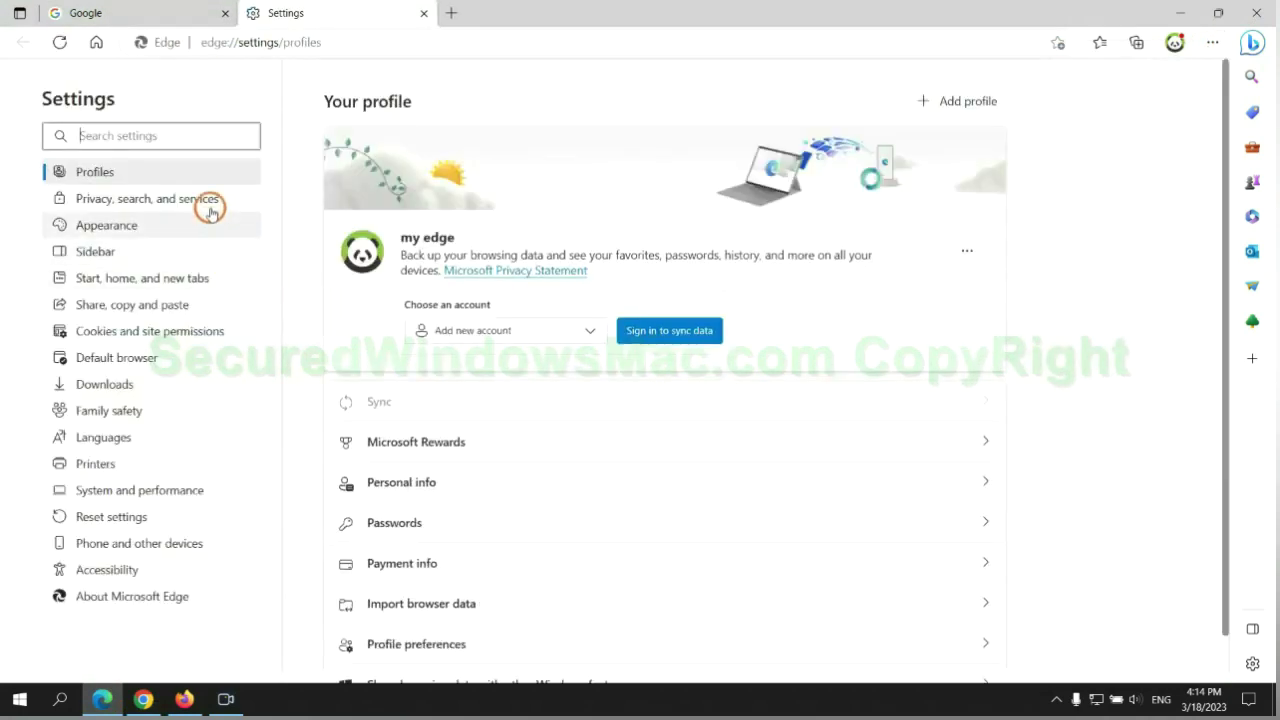
click(210, 209)
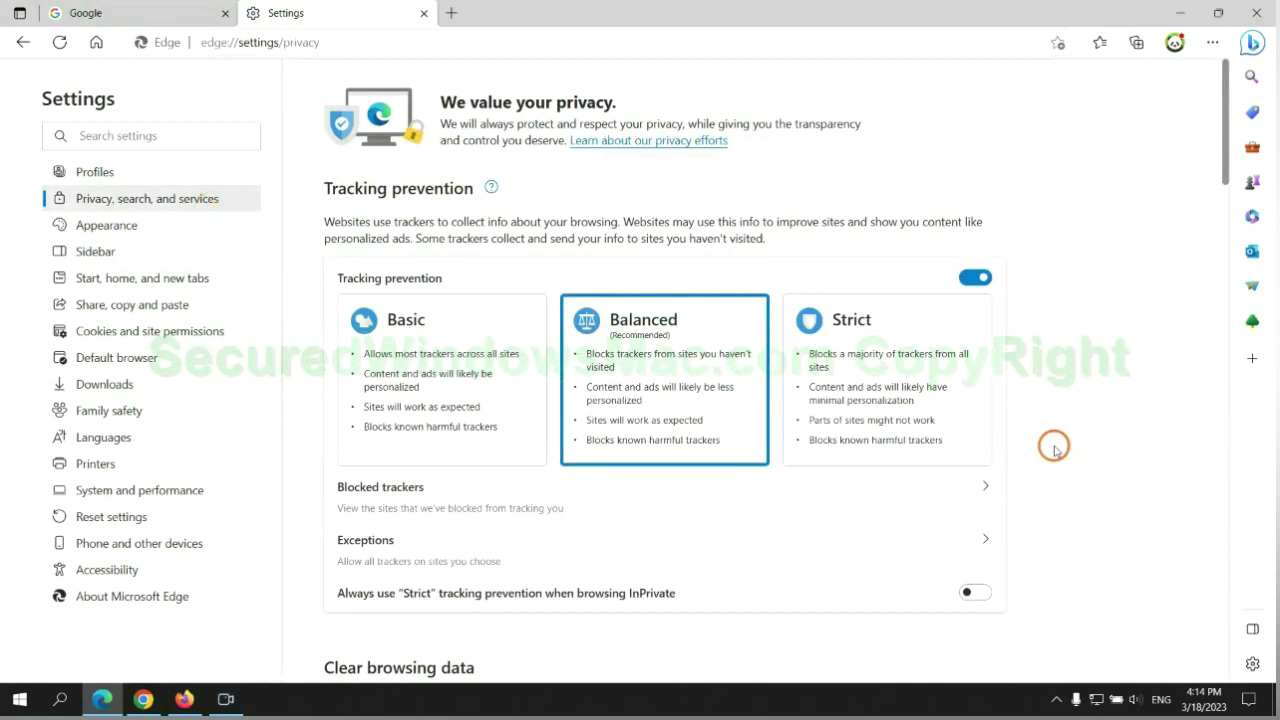
scroll(1051, 446, down, 3)
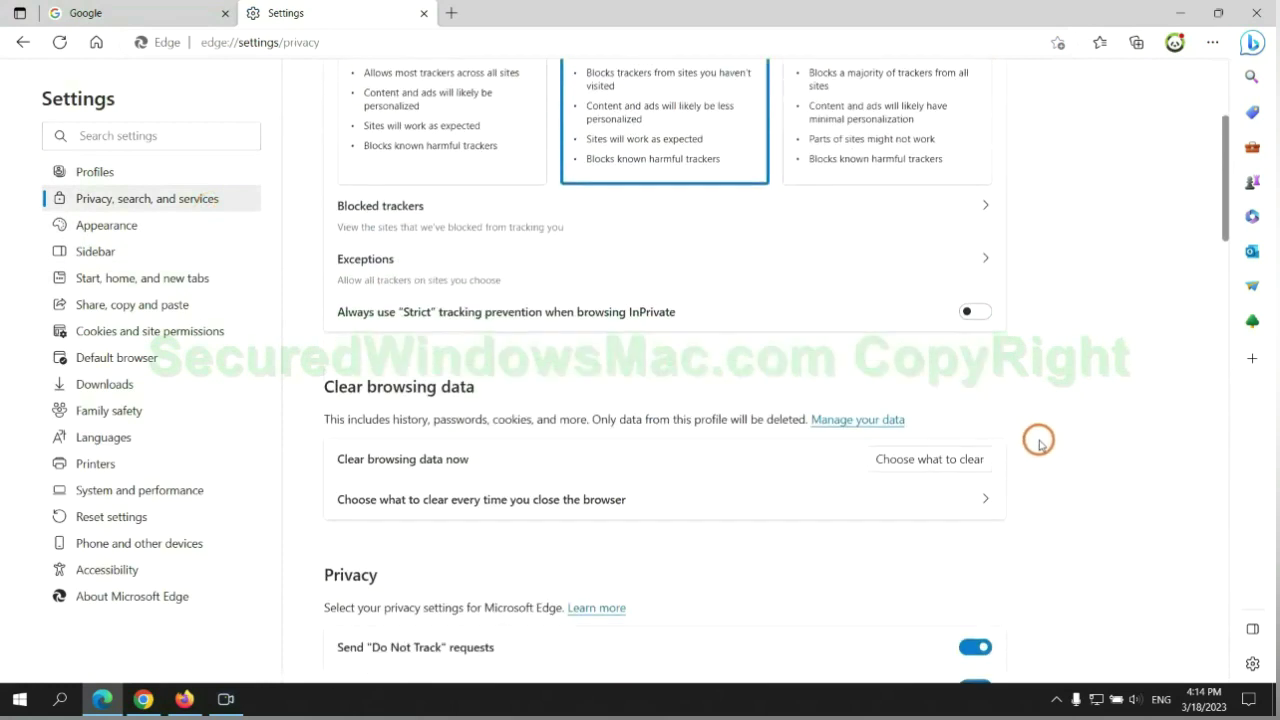
click(945, 462)
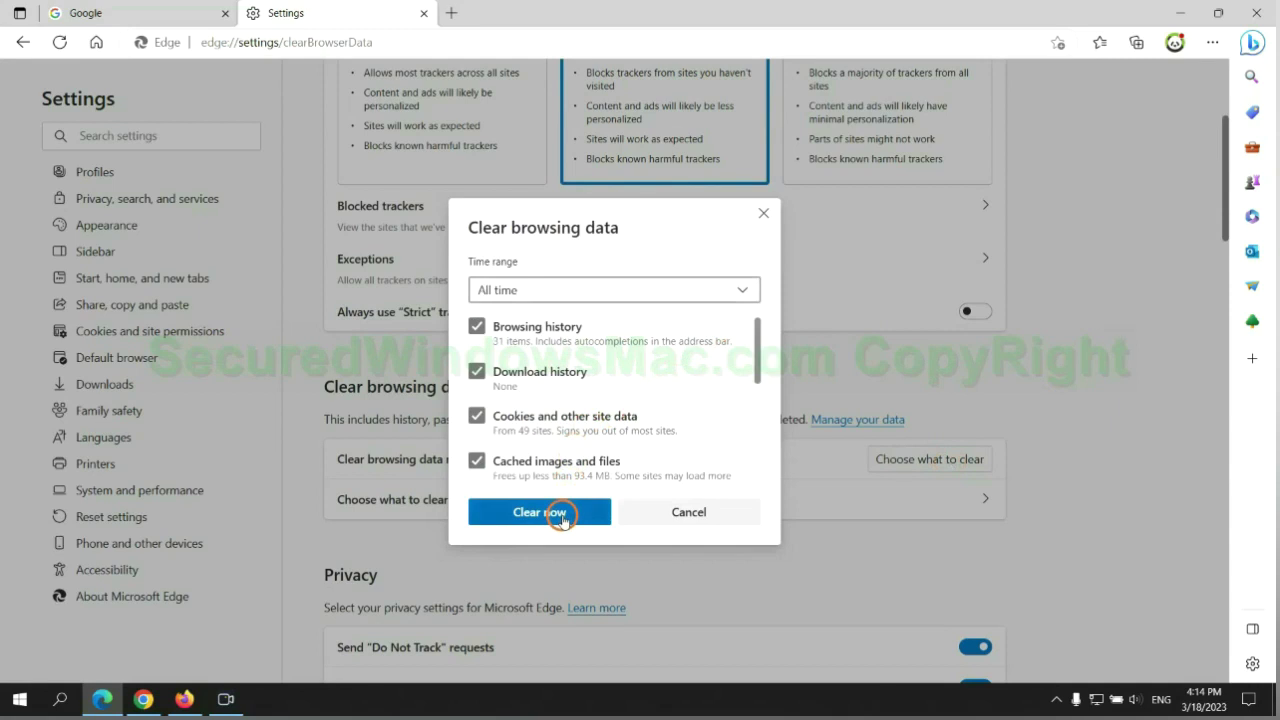
click(150, 695)
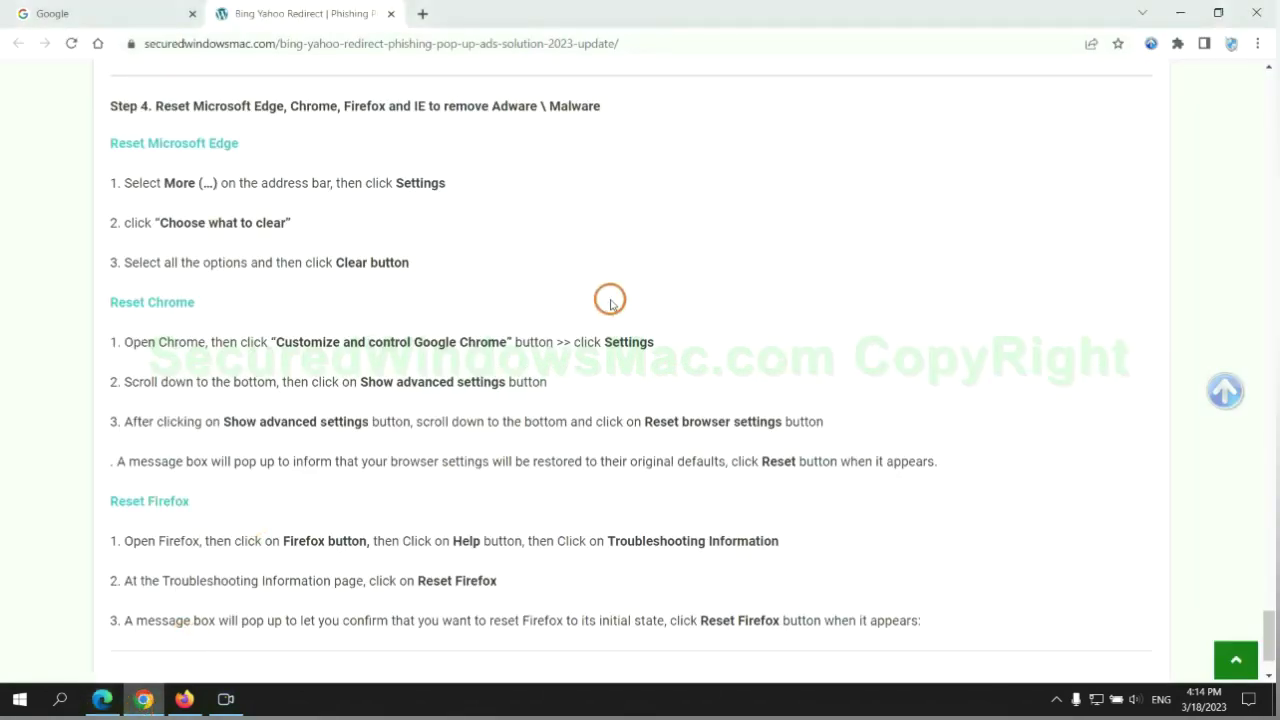
Step: In Chrome's settings, choose 'Restore settings to their original defaults' to bring up the reset confirmation
click(1256, 44)
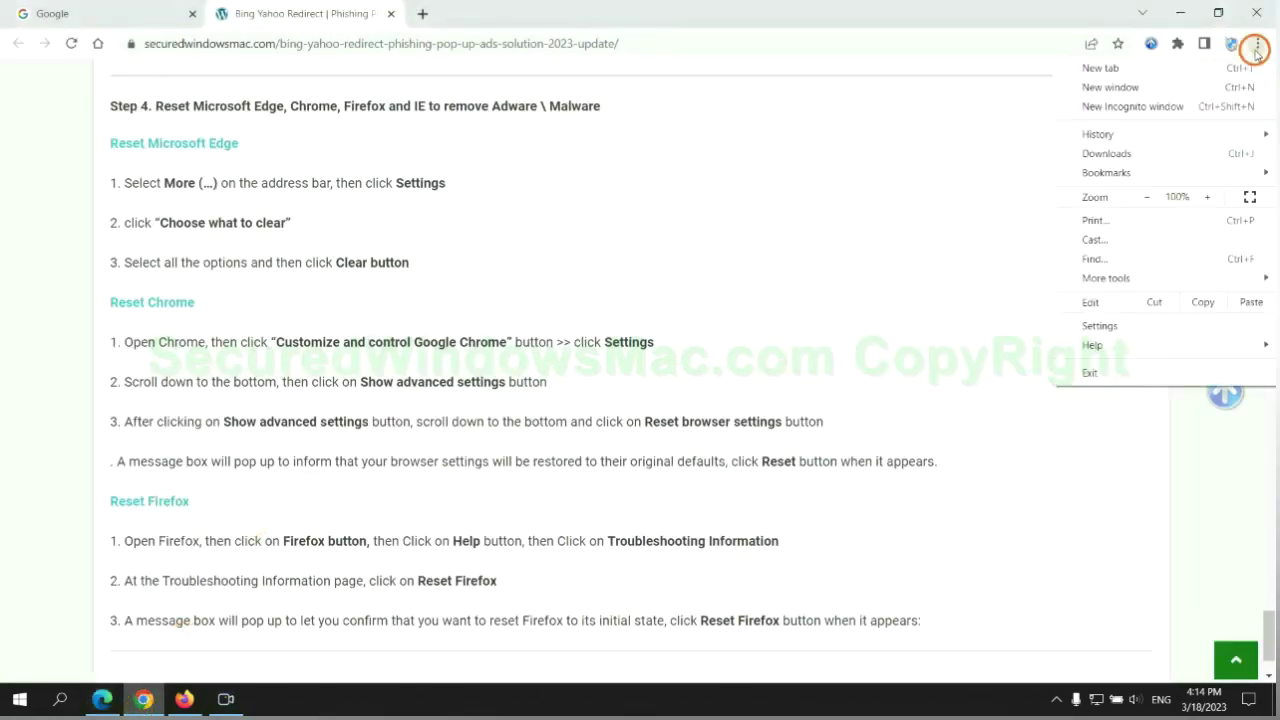
click(1106, 325)
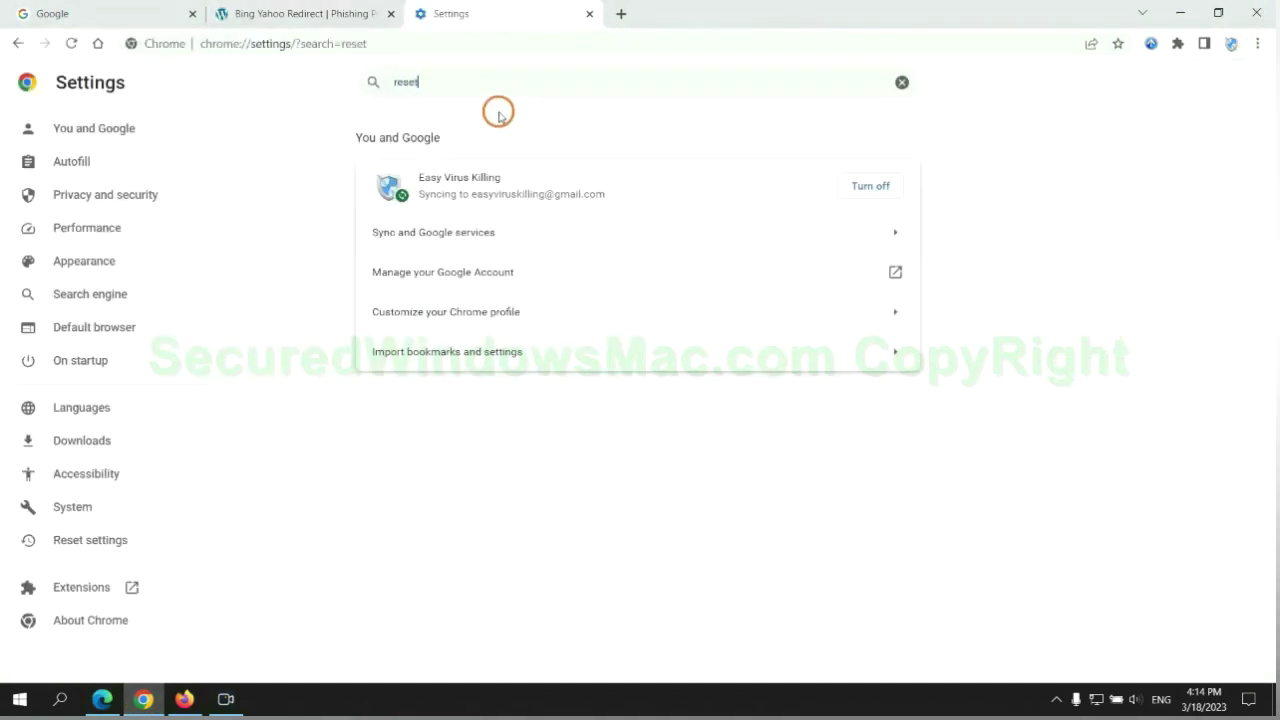
click(669, 443)
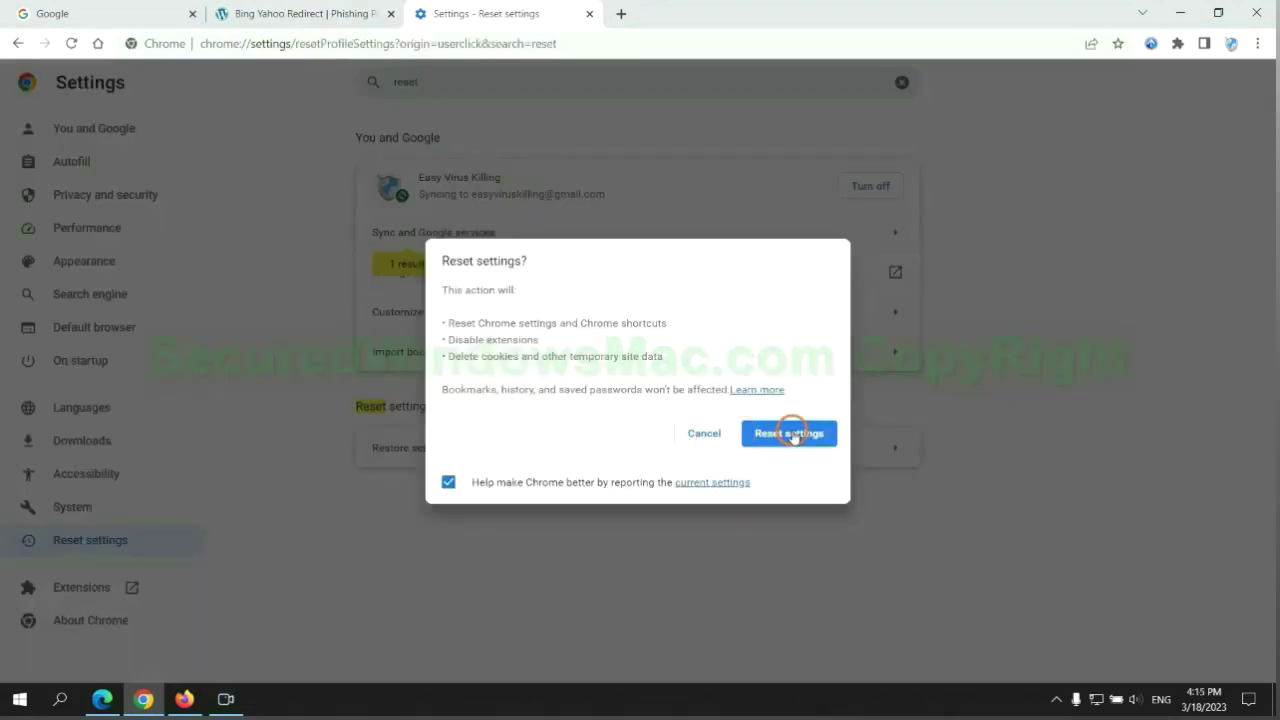
Step: Refresh Firefox to defaults from its Troubleshooting Information page, then highlight 'If problems remain' in the guide
click(184, 698)
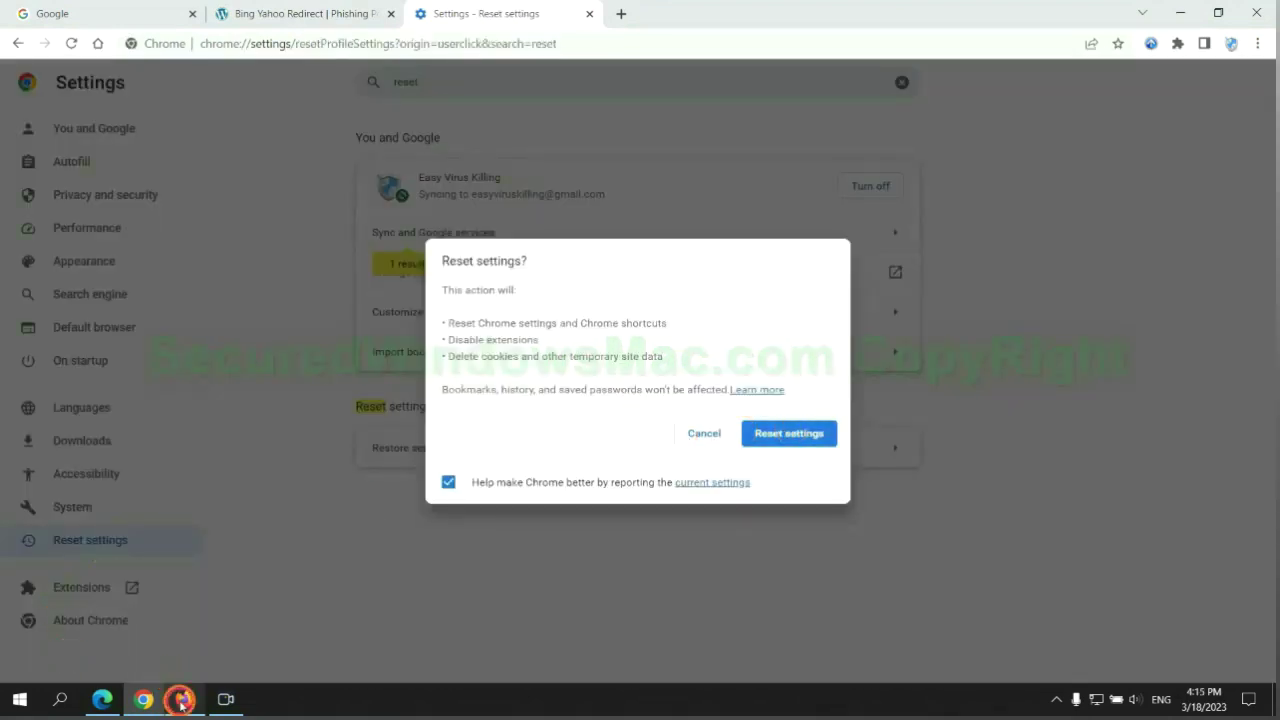
click(1256, 53)
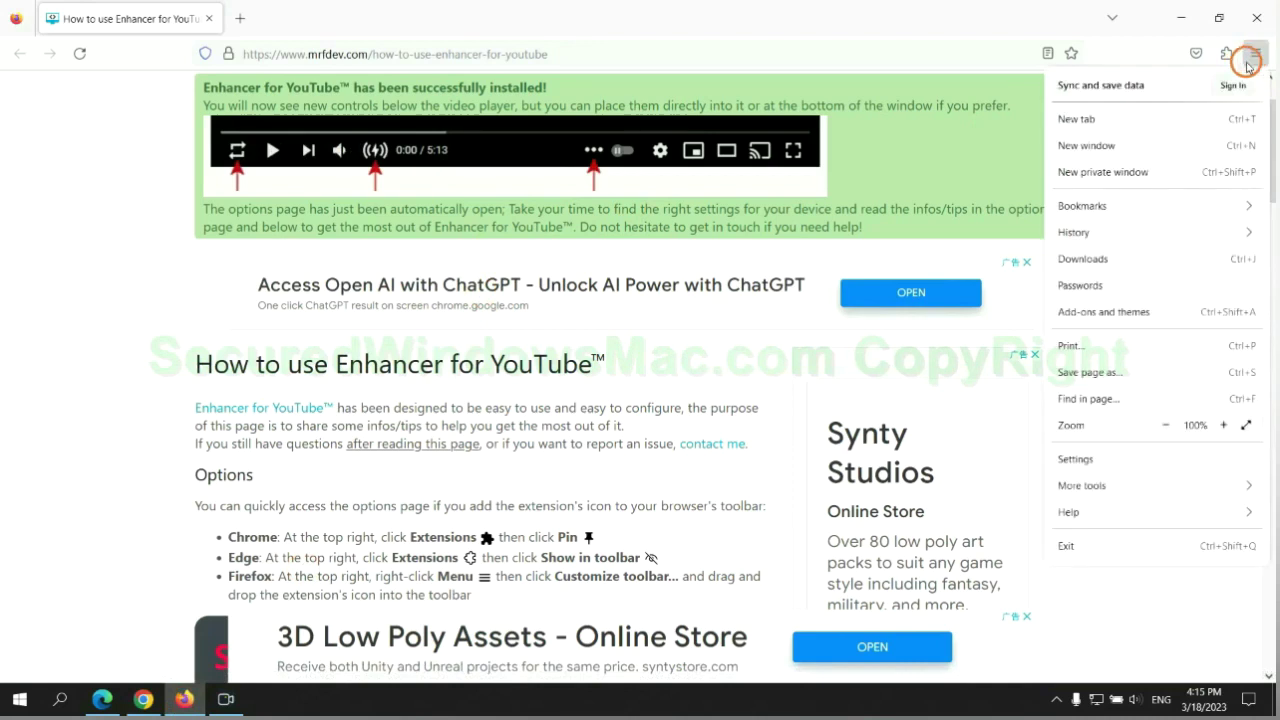
click(1084, 510)
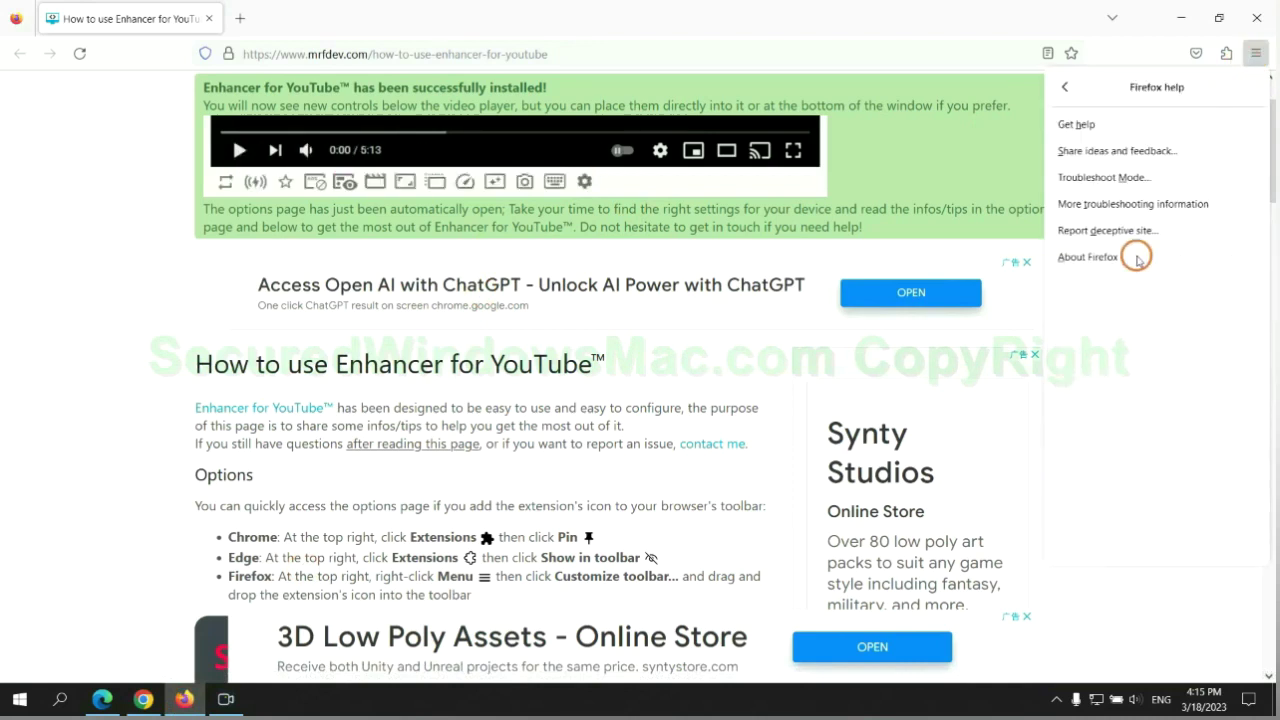
click(1137, 203)
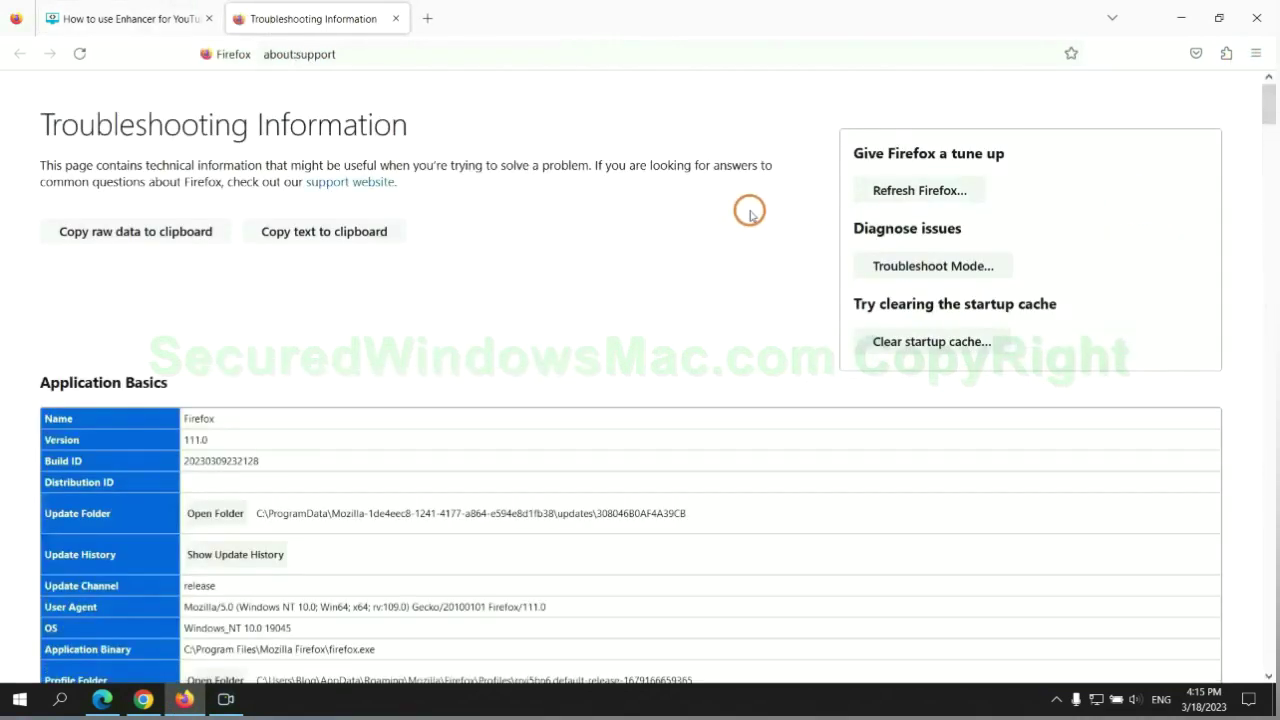
click(870, 197)
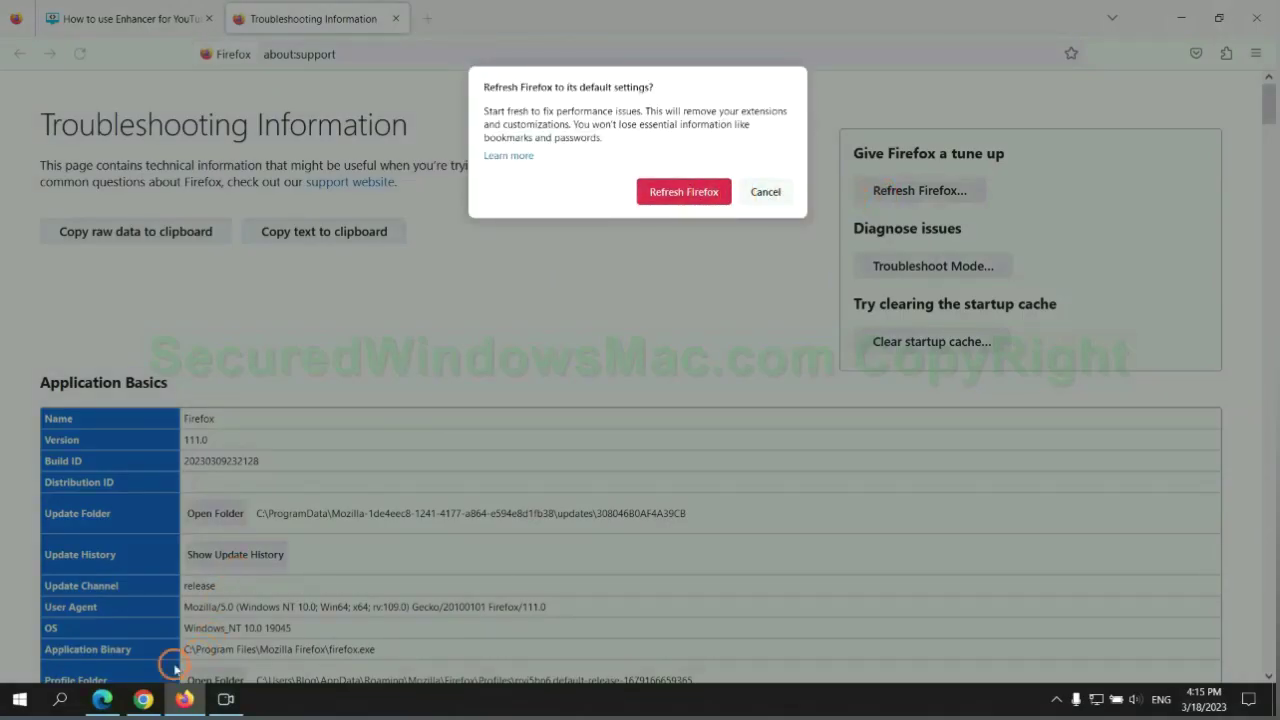
click(143, 698)
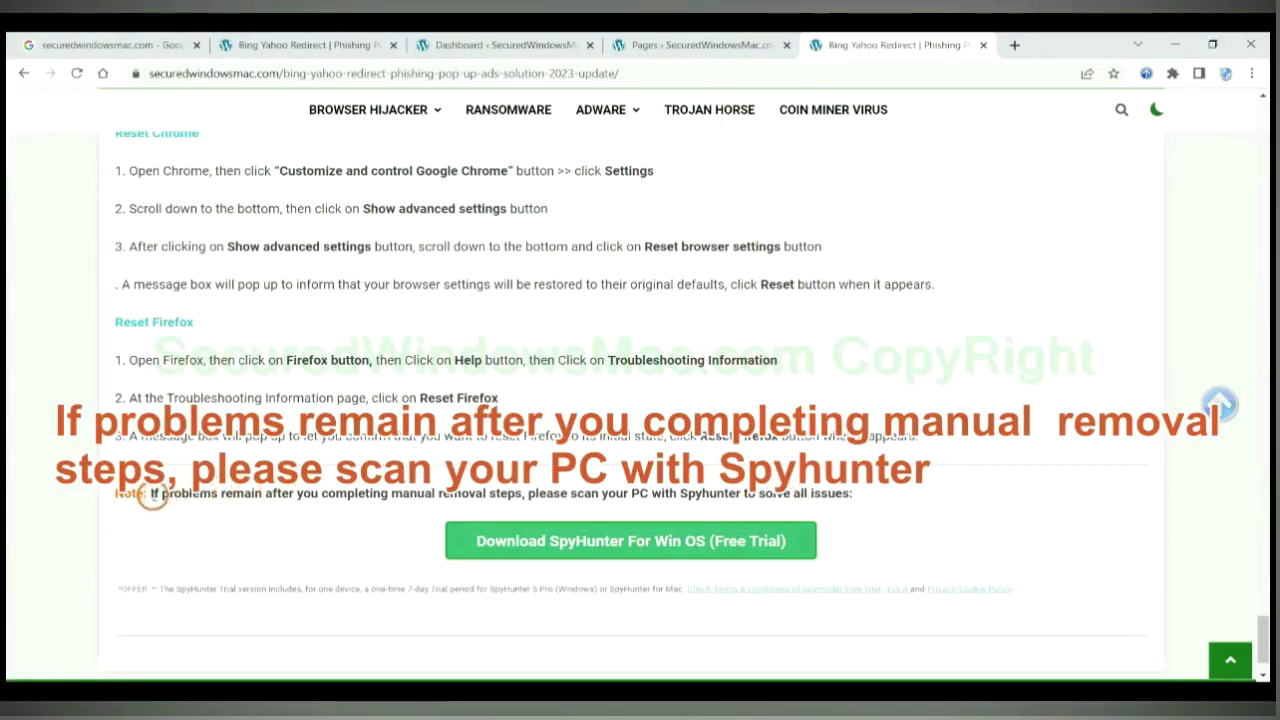
drag(152, 495, 268, 497)
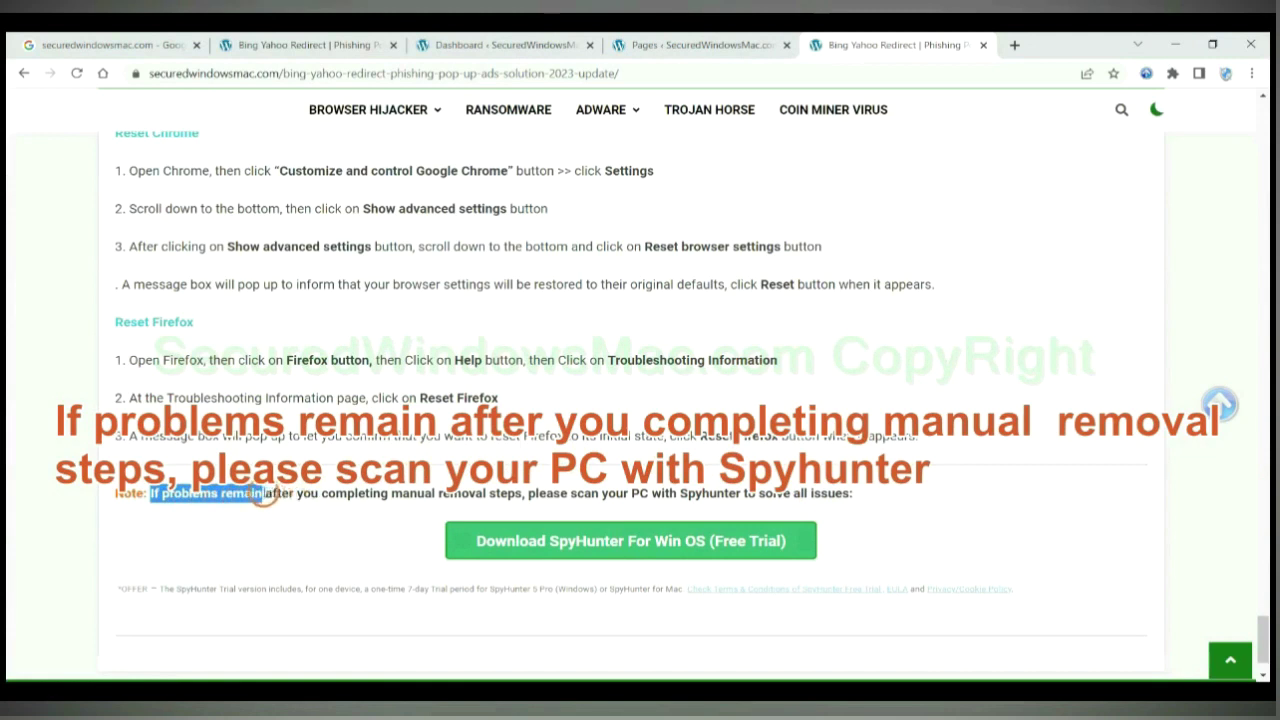